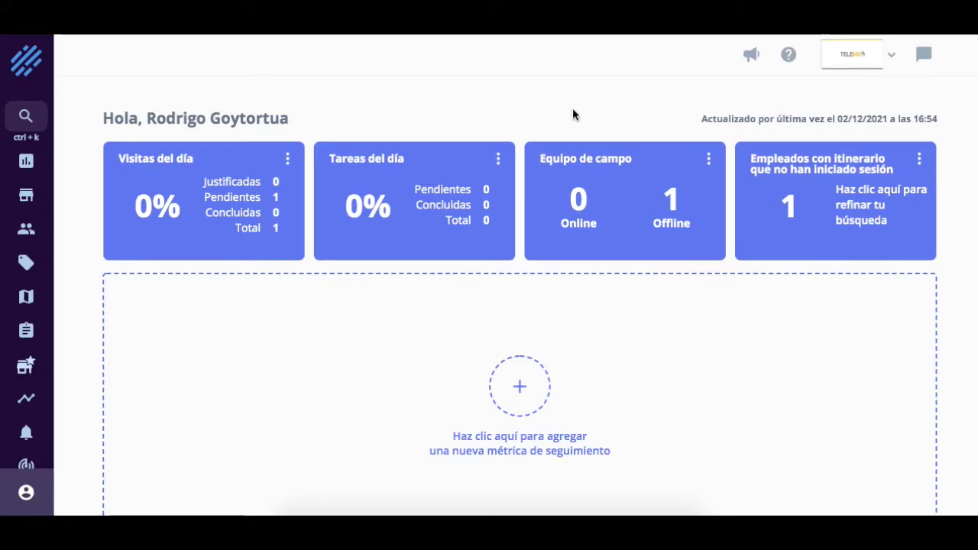
Step: Open the list of available dashboards to add a new tracking metric to the home page
triple_click(784, 106)
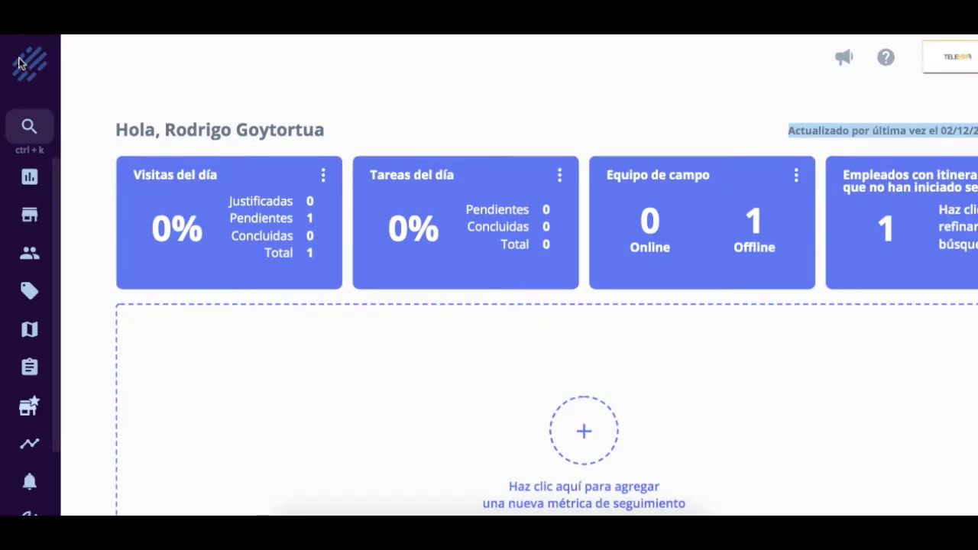
mouse_move(25, 65)
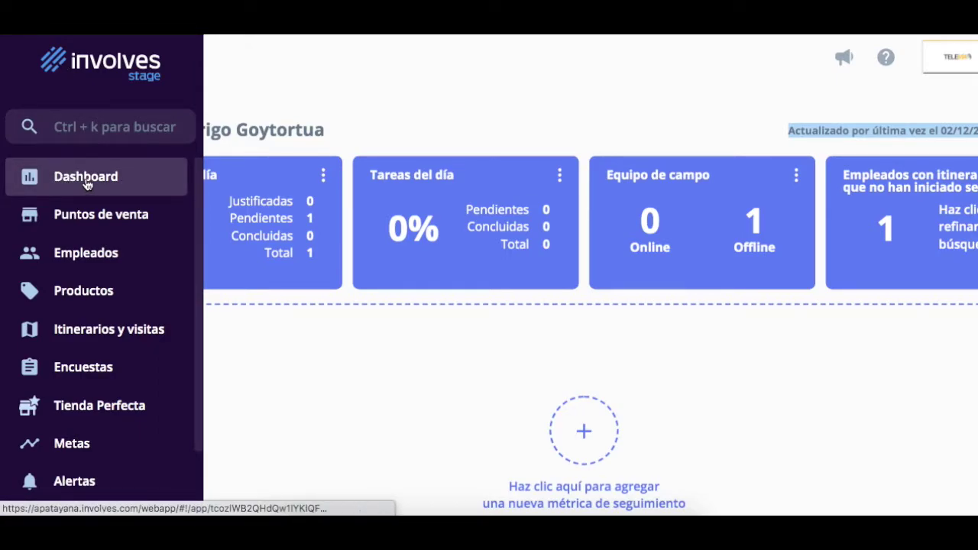
scroll(413, 399, "down", 2)
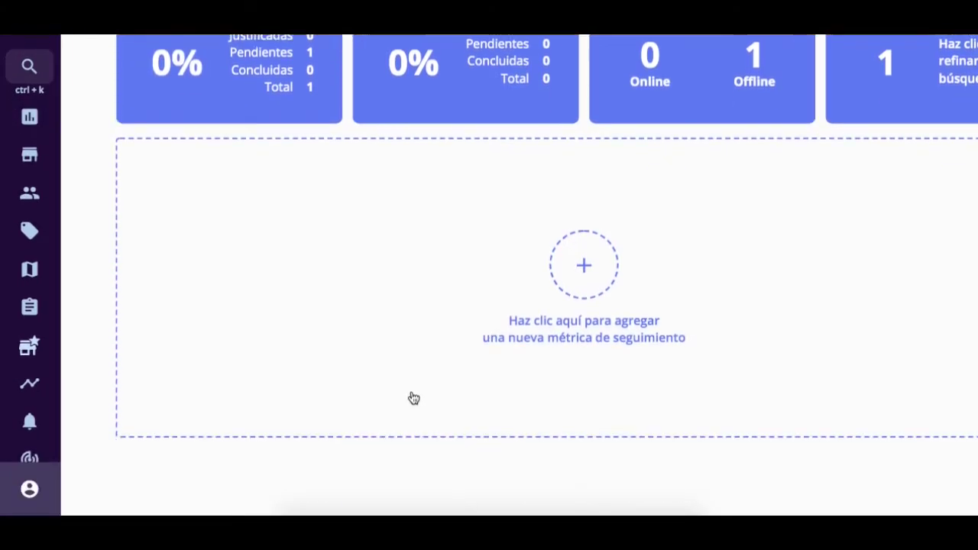
left_click(586, 268)
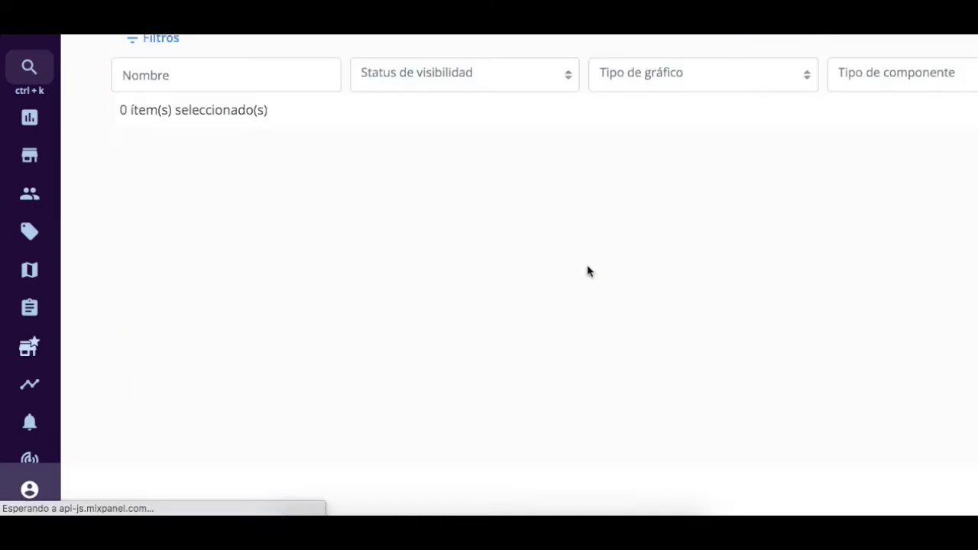
scroll(386, 336, "down", 2)
scroll(469, 289, "up", 2)
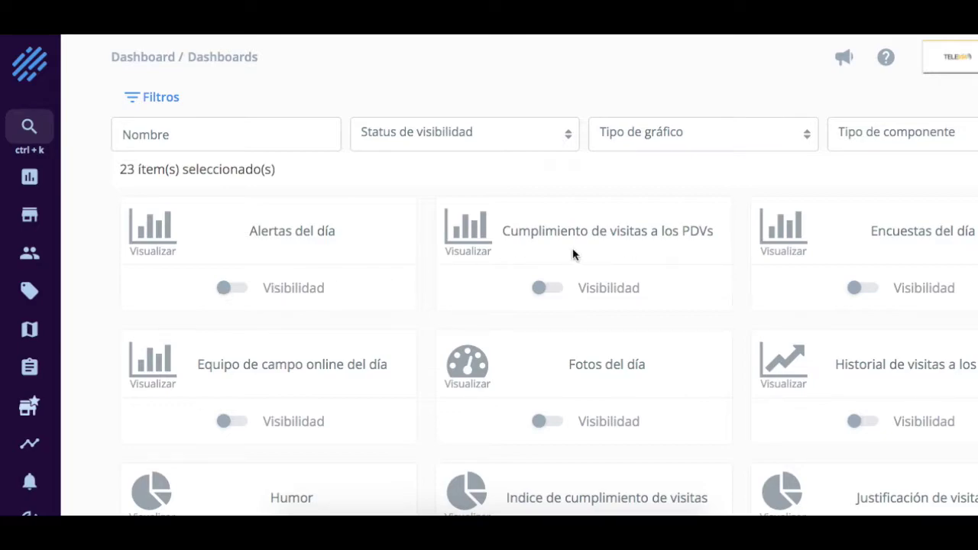
Step: Turn visibility on and back off for the Cumplimiento de visitas a los PDVs and Encuestas del día dashboards
left_click(547, 294)
left_click(547, 291)
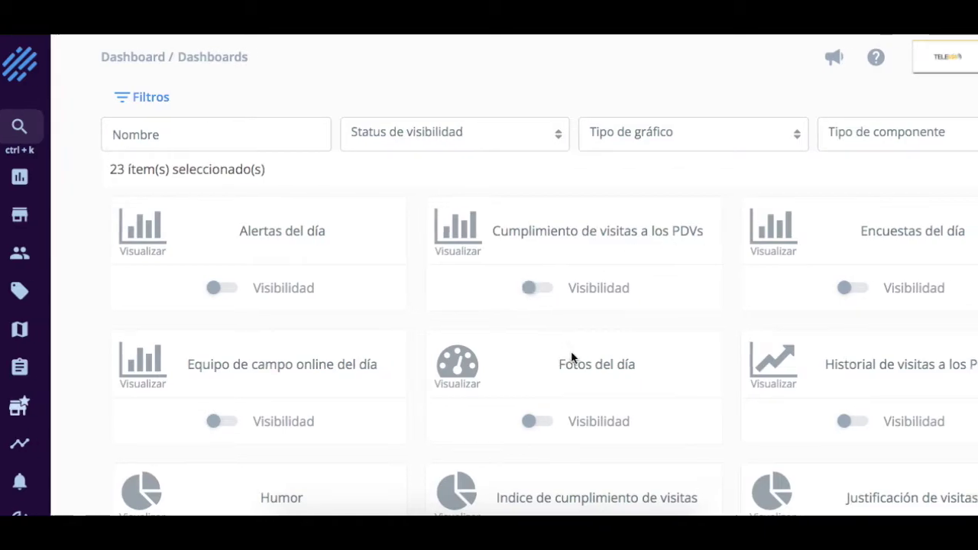
left_click(863, 289)
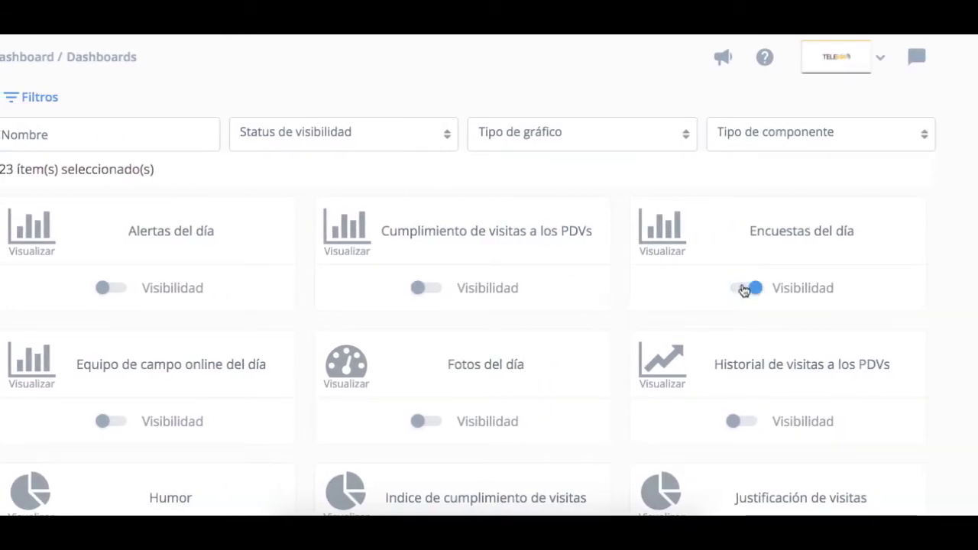
left_click(741, 288)
Step: Look through the full list of available dashboards, down to the custom sales charts at the end
scroll(459, 419, "down", 3)
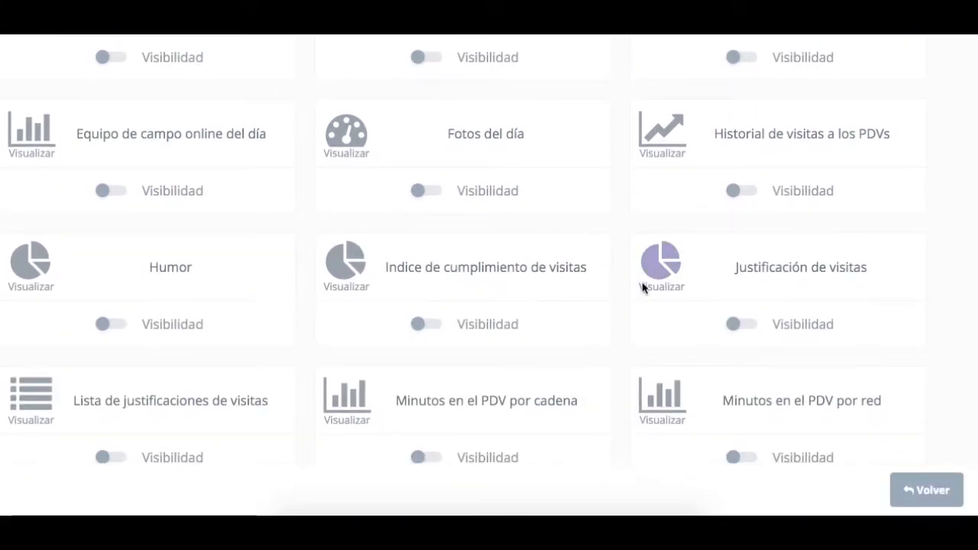
scroll(393, 370, "down", 3)
scroll(391, 371, "down", 2)
scroll(391, 371, "down", 3)
scroll(391, 371, "up", 3)
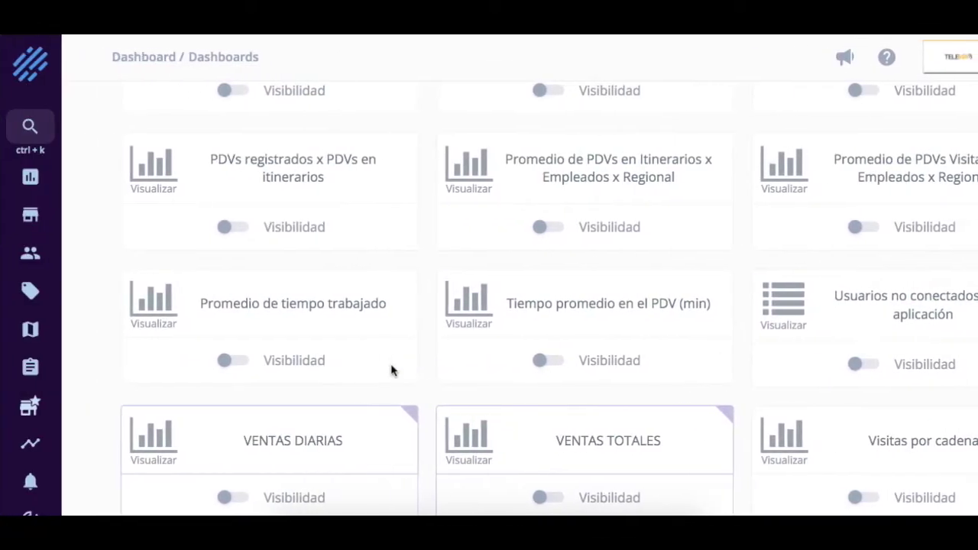
scroll(316, 356, "up", 8)
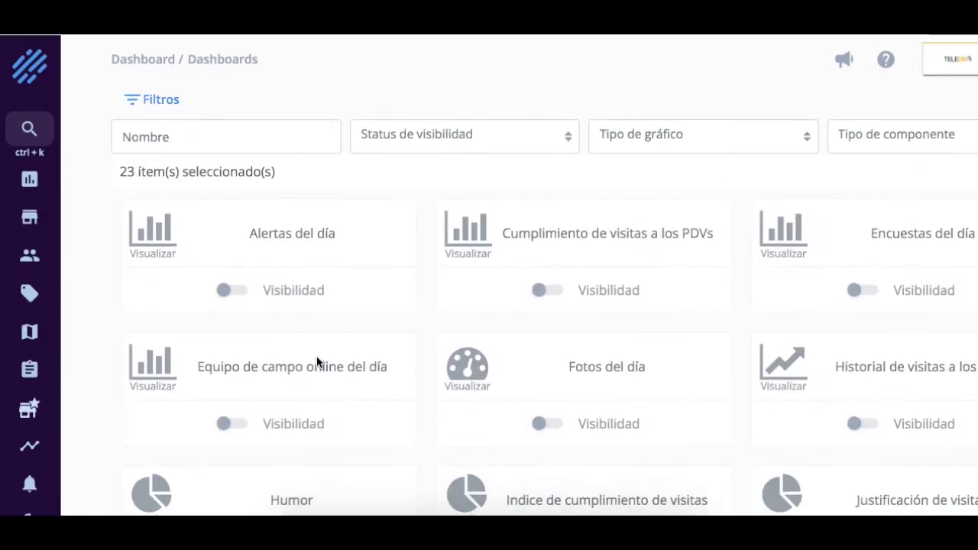
Step: Review the options of the Puntos de venta section, such as Regionales, Redes and Cadenas, and return to the main sections
mouse_move(48, 76)
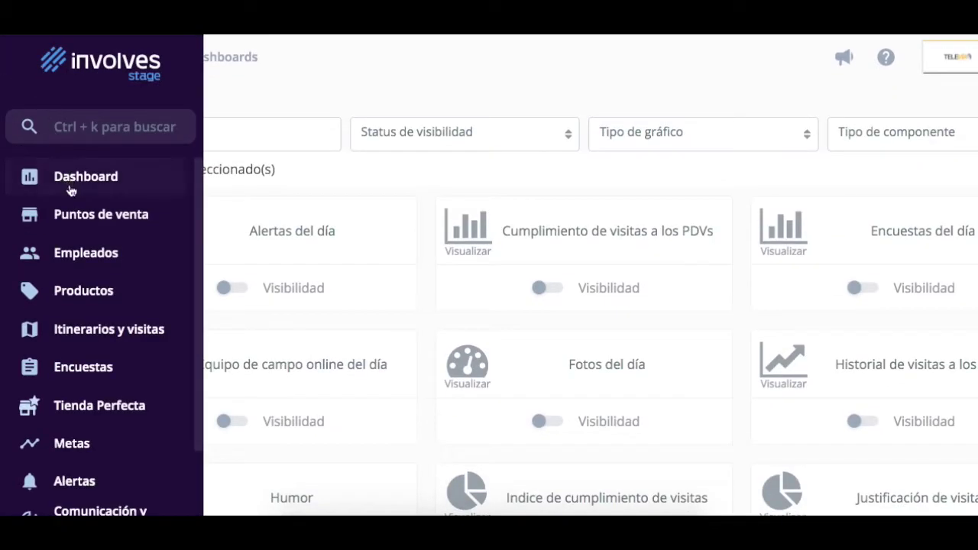
left_click(88, 222)
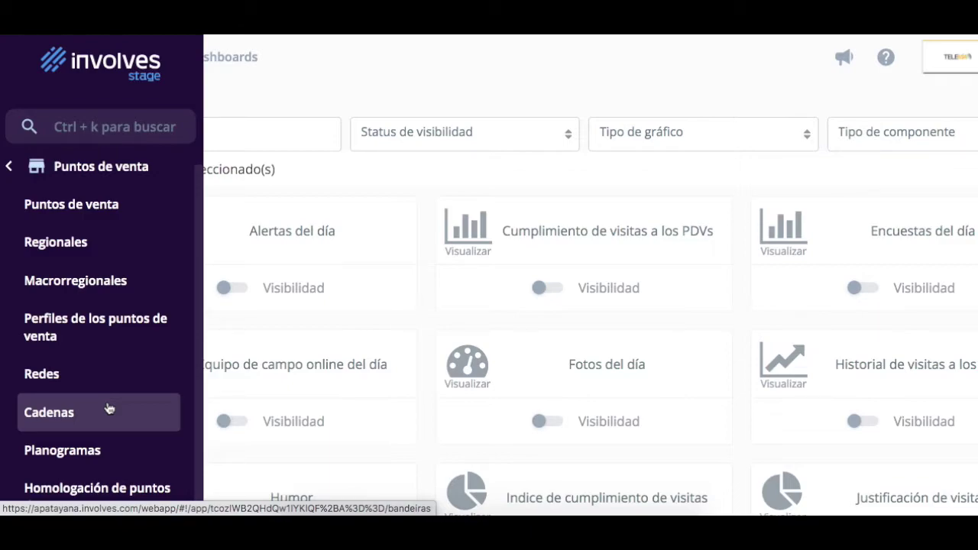
mouse_move(54, 191)
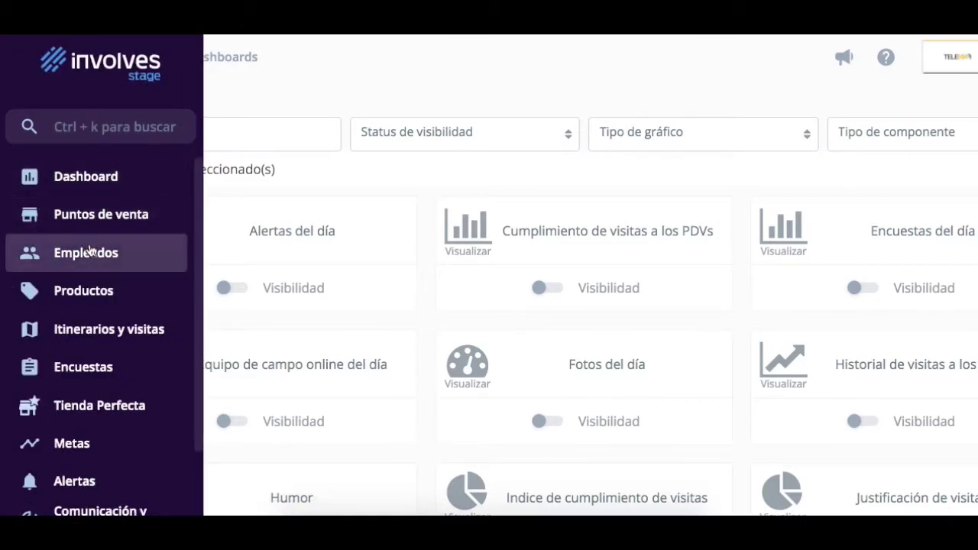
left_click(73, 217)
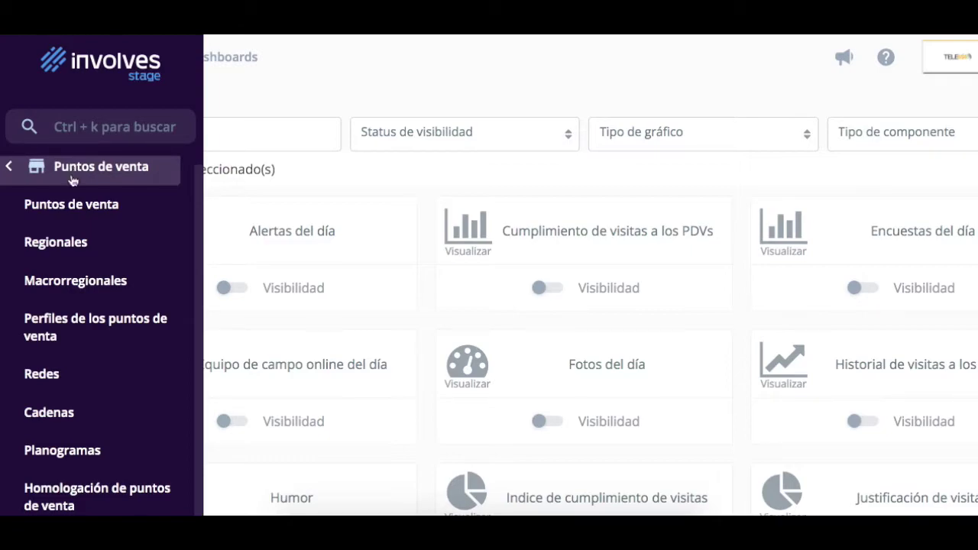
left_click(9, 167)
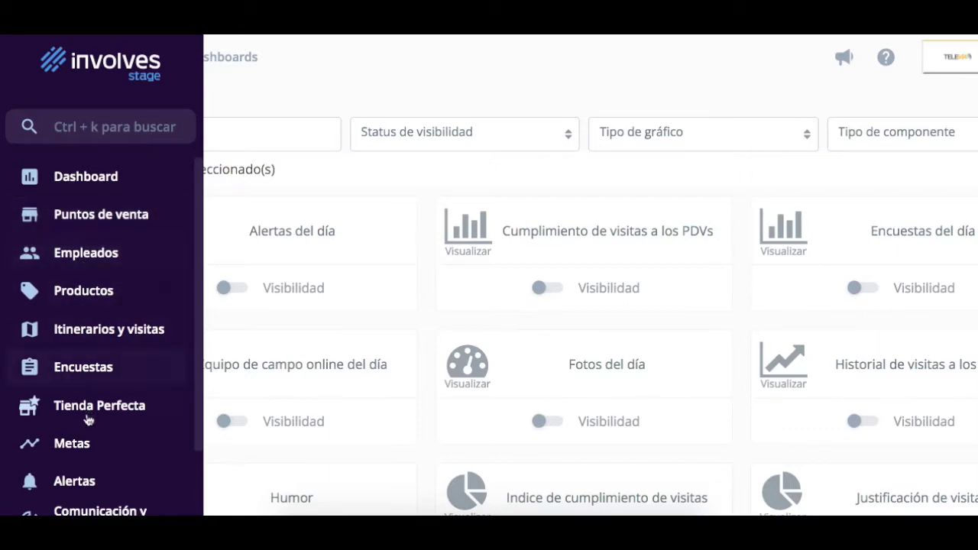
Step: Review the options of the Empleados section, including Perfiles de acceso, Ausencias and Jornadas de trabajo, and return to the main sections
scroll(85, 417, "down", 2)
scroll(88, 424, "up", 2)
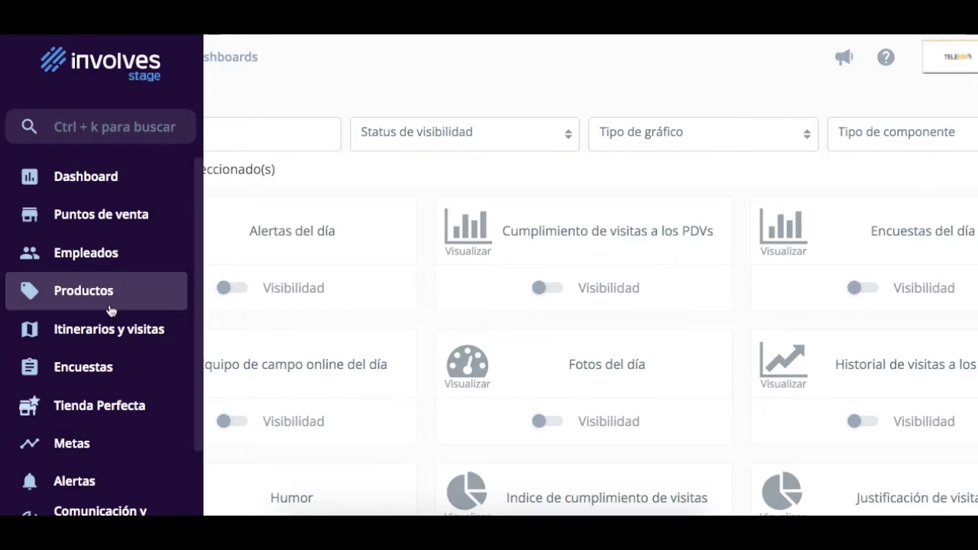
left_click(98, 253)
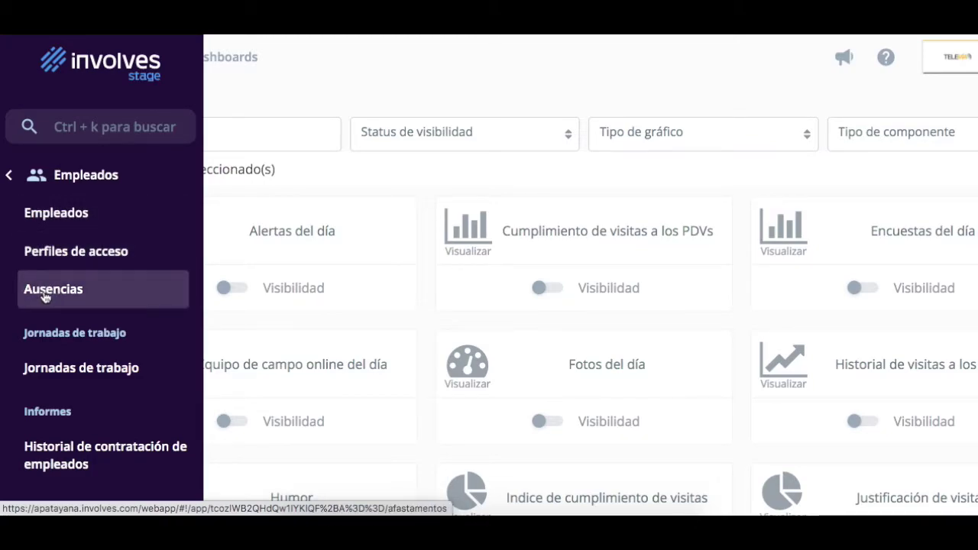
left_click(141, 370)
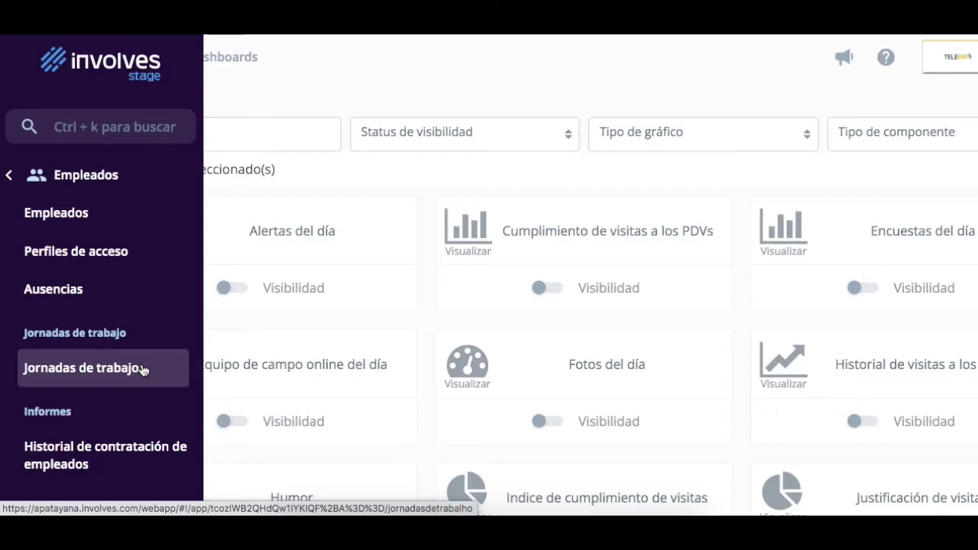
scroll(117, 441, "down", 2)
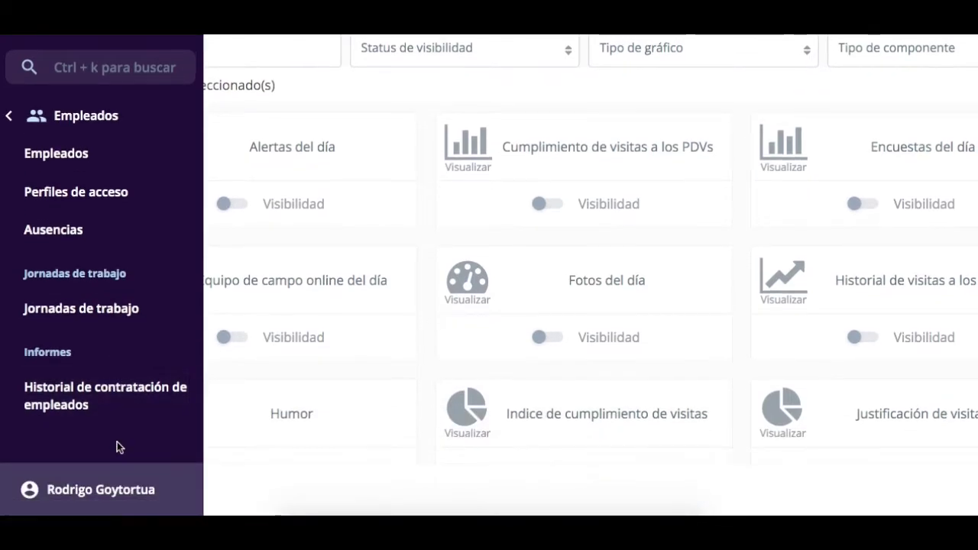
scroll(123, 273, "up", 2)
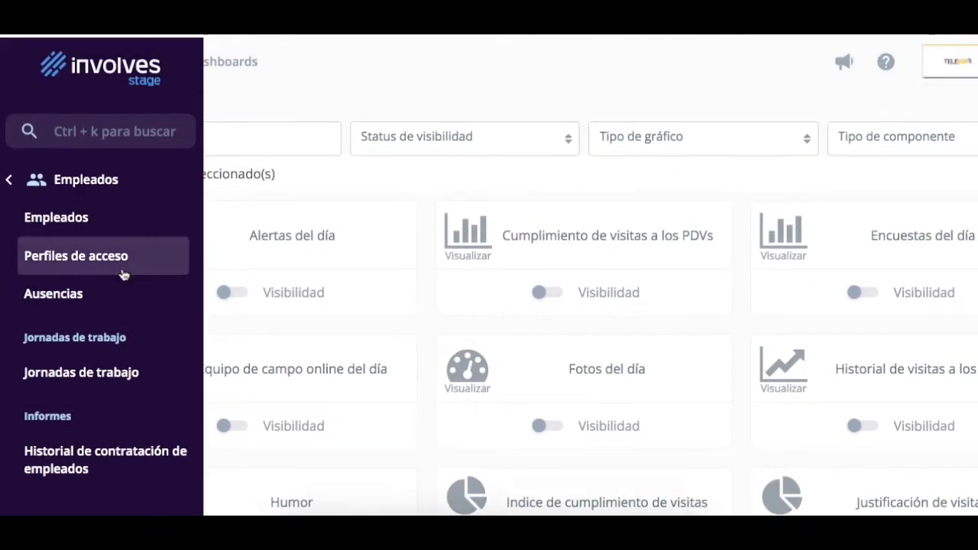
left_click(11, 178)
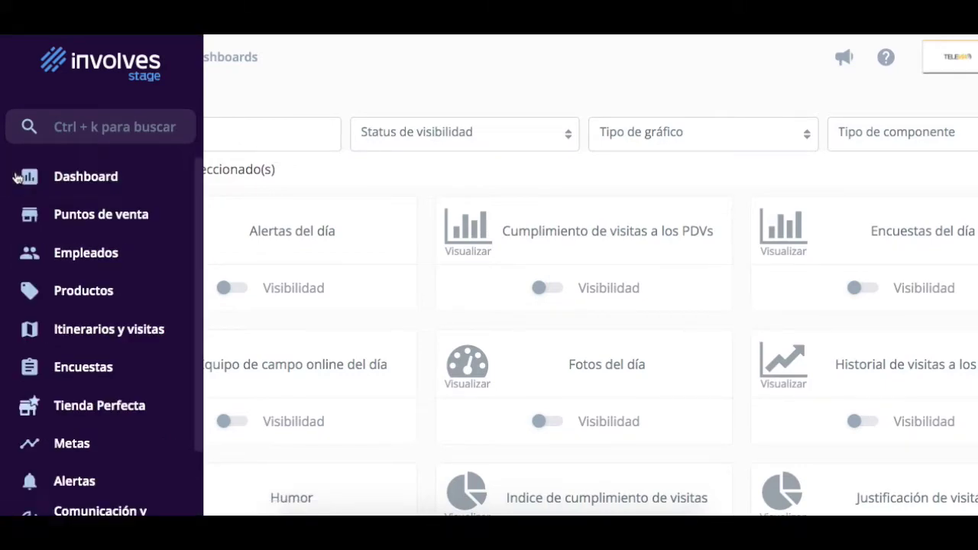
Step: Review the options of the Productos section, from SKUs to Homologación de líneas de producto, and return to the main sections
left_click(79, 295)
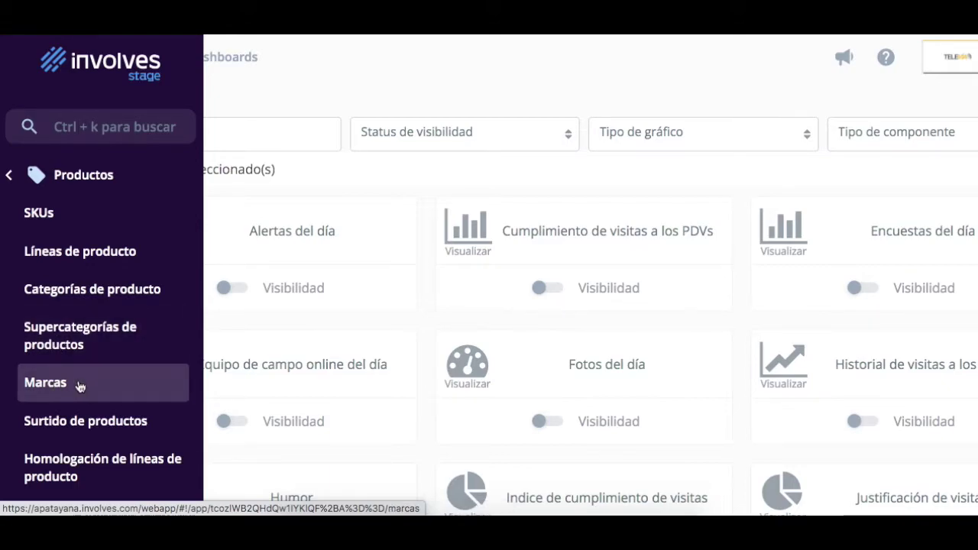
scroll(83, 443, "down", 4)
scroll(83, 443, "up", 4)
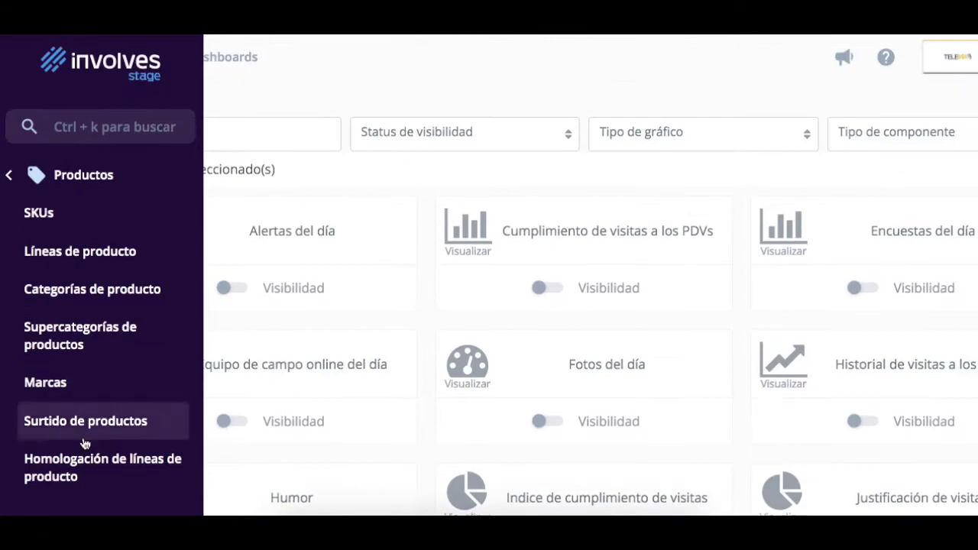
left_click(11, 174)
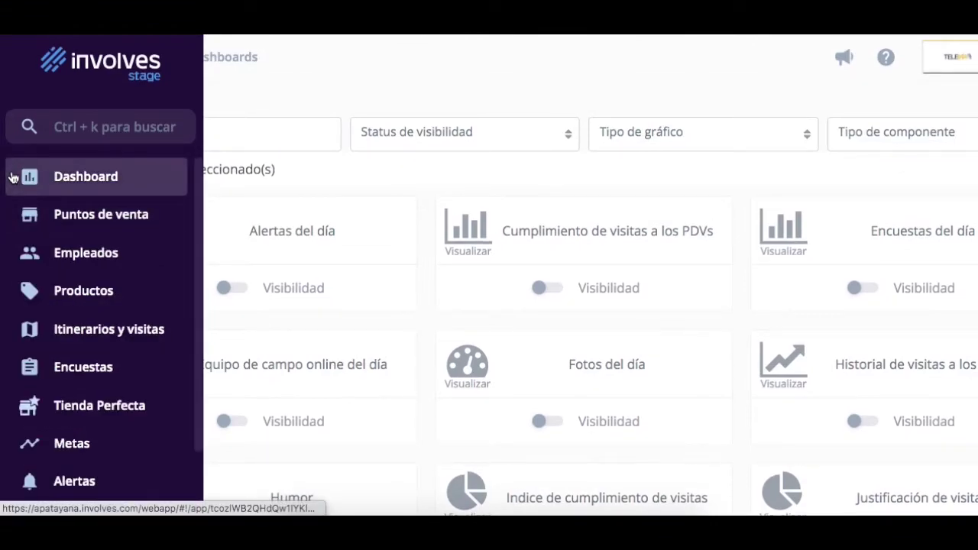
Step: Review the options of the Itinerarios y visitas section and of the Encuestas section
left_click(81, 329)
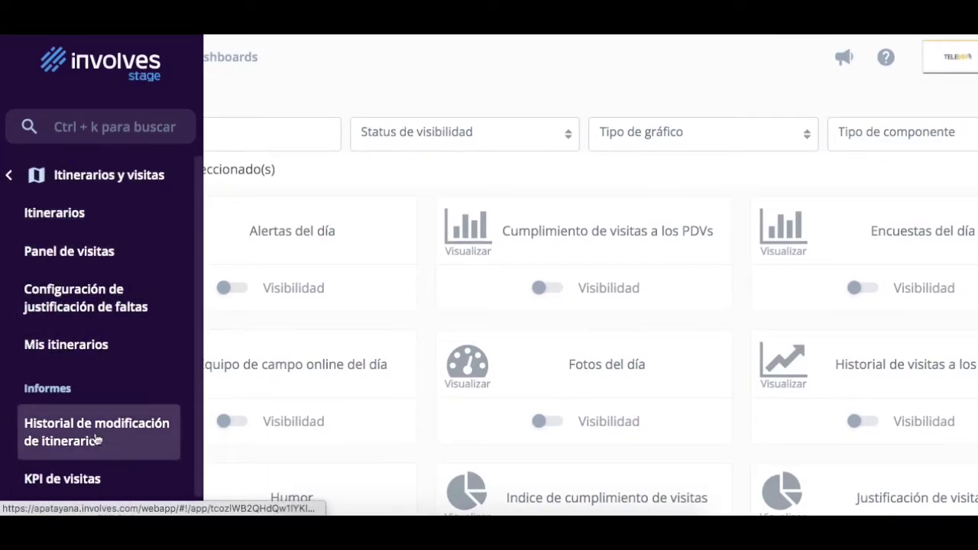
left_click(8, 175)
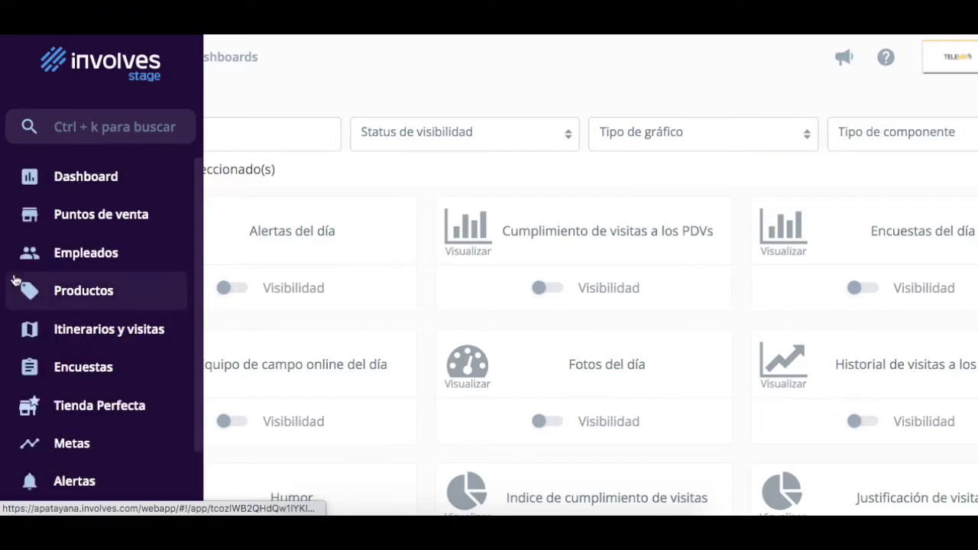
left_click(91, 371)
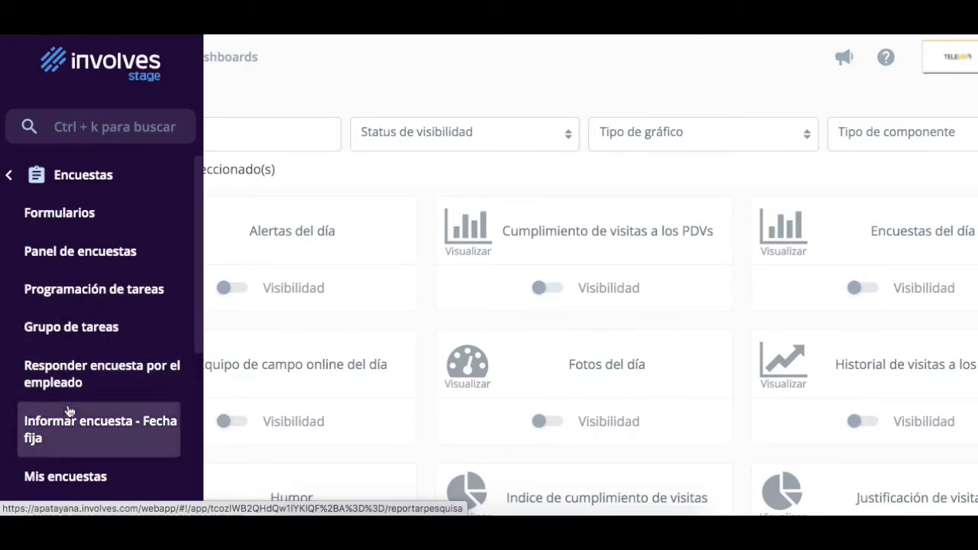
left_click(11, 177)
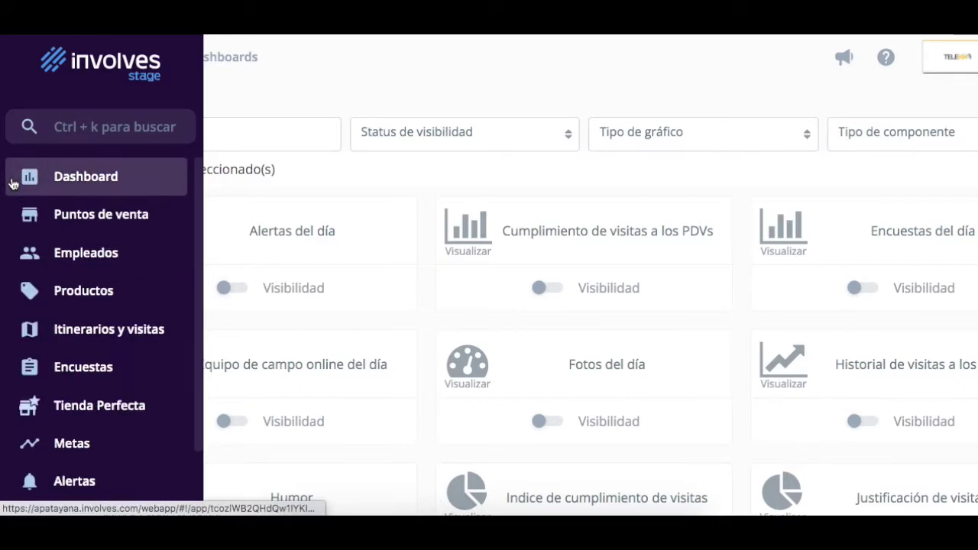
Step: Open the Tienda Perfecta strategy list and point out the Metas section
left_click(83, 412)
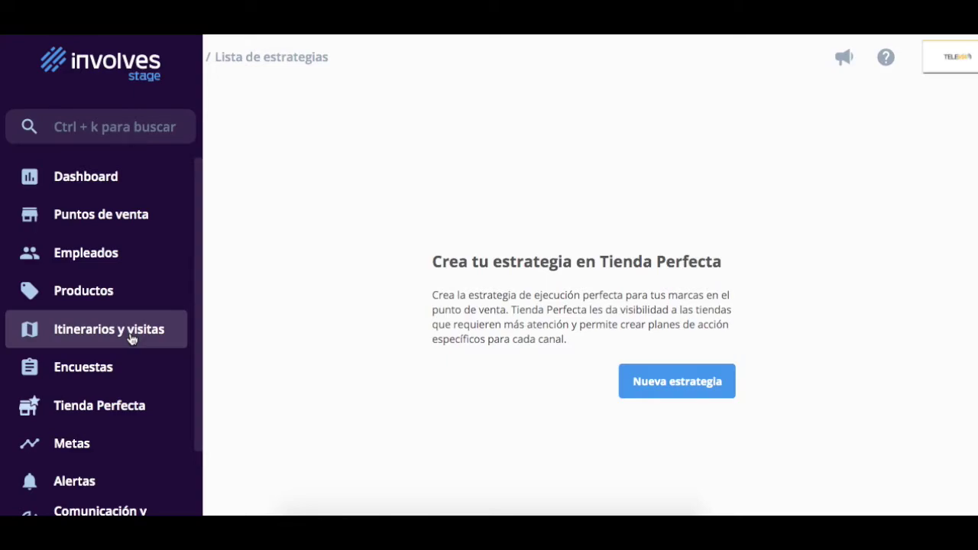
left_click(69, 450)
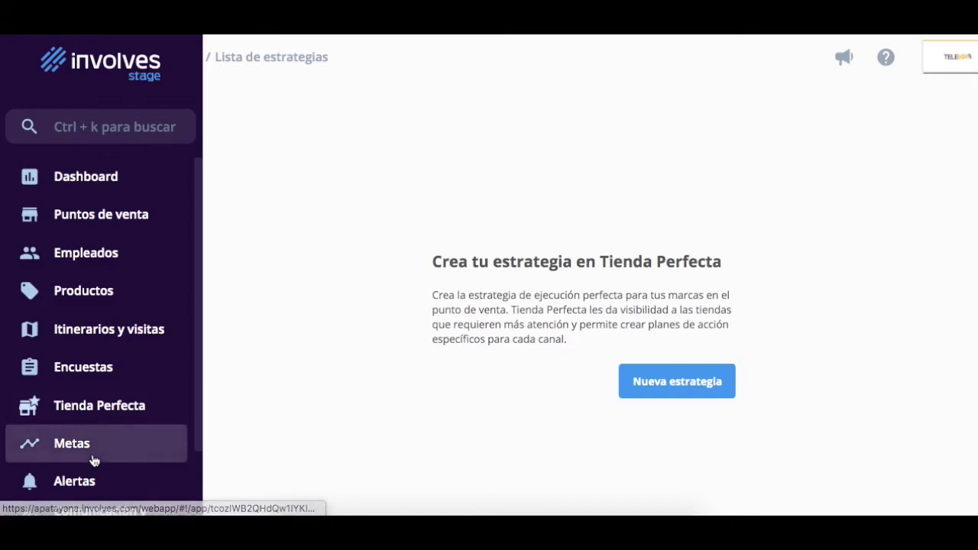
Step: Review the Comunicación y monitoreo options and open the Monitoreo de la operación page
scroll(90, 461, "down", 2)
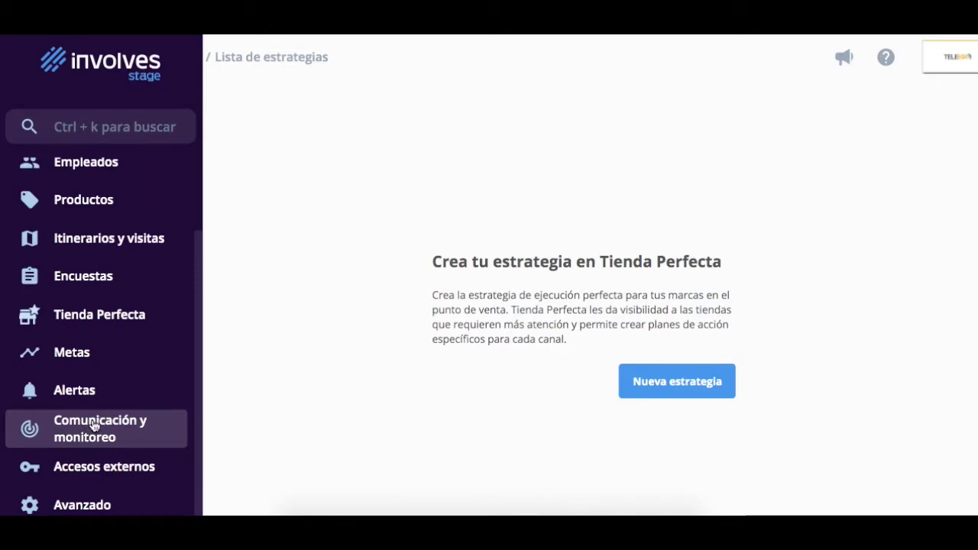
left_click(95, 425)
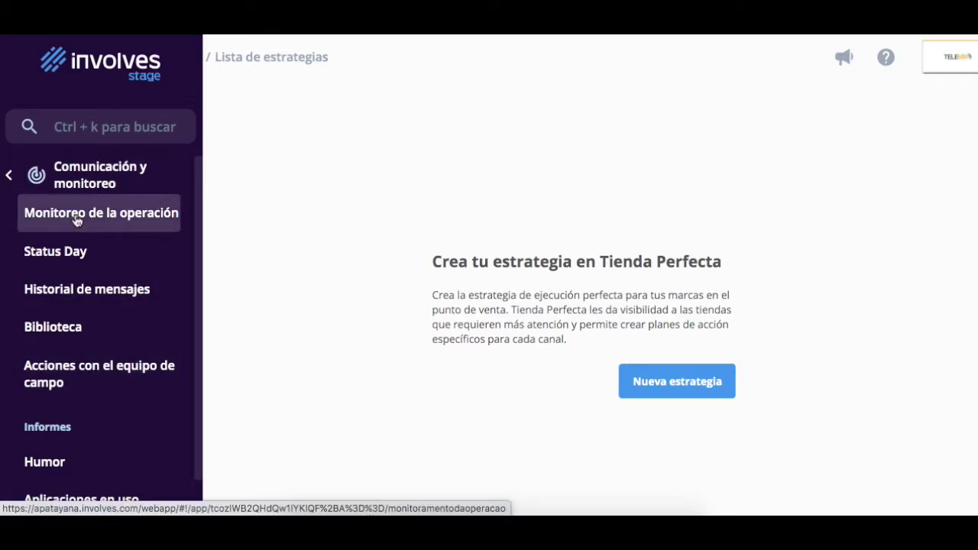
scroll(91, 451, "down", 1)
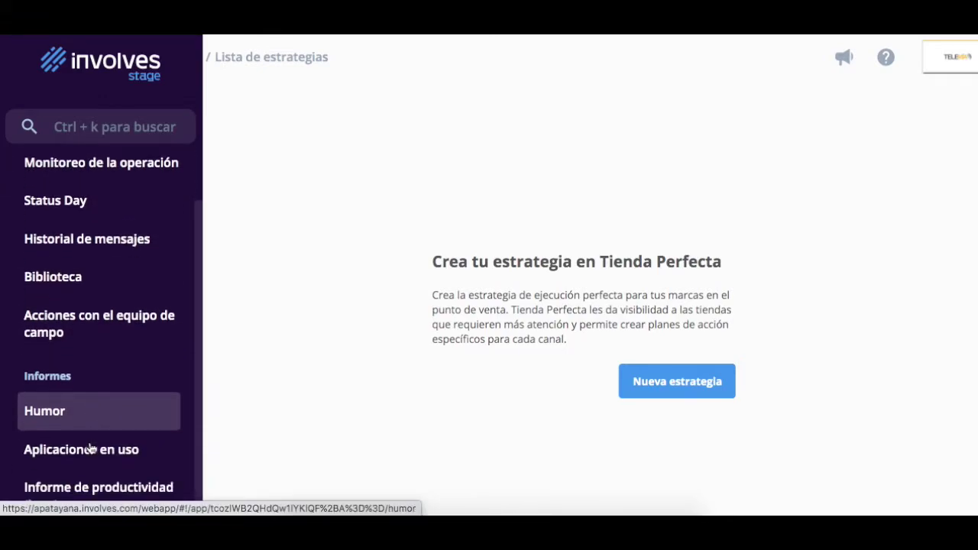
scroll(92, 448, "up", 2)
left_click(99, 224)
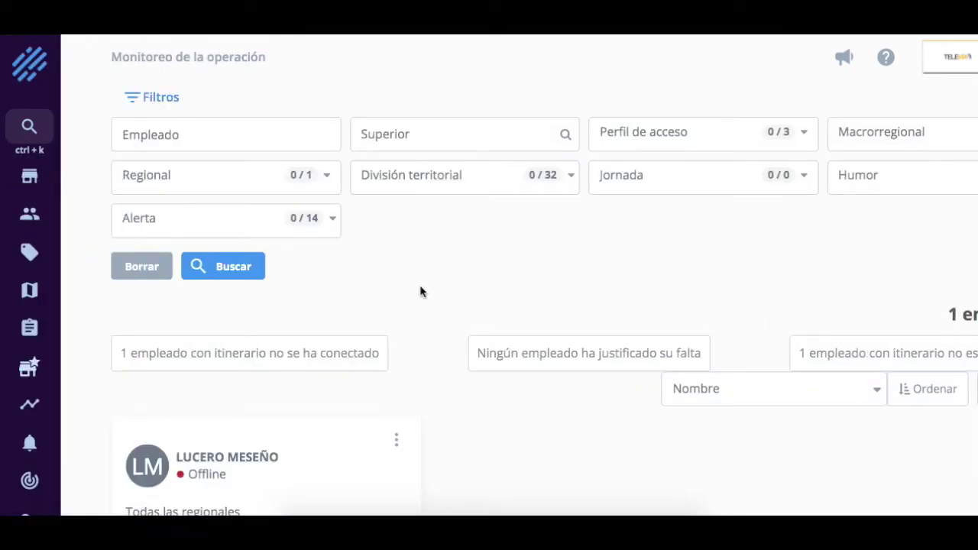
scroll(420, 292, "right", 4)
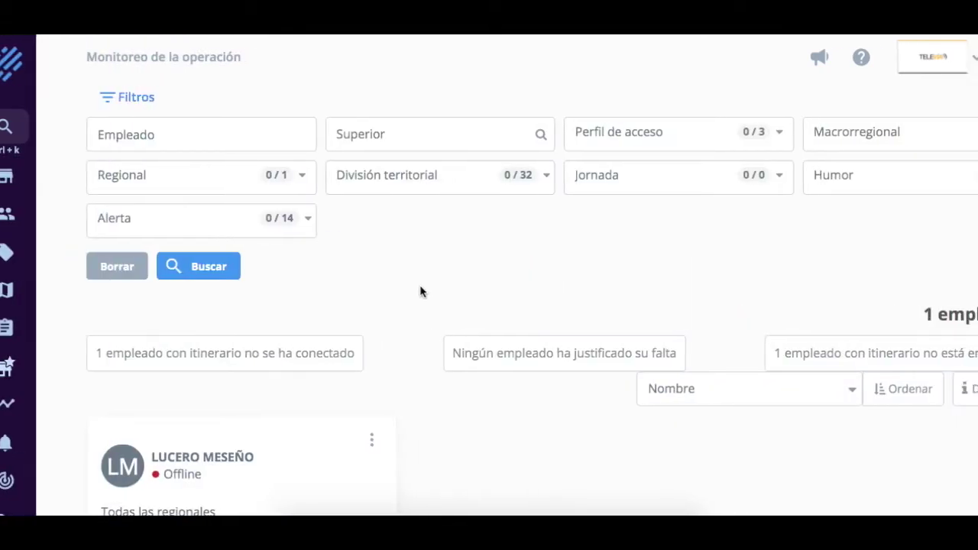
Step: Open the Status Day of the employee listed in the operation monitoring and look over the Panel de actividades
scroll(420, 292, "left", 3)
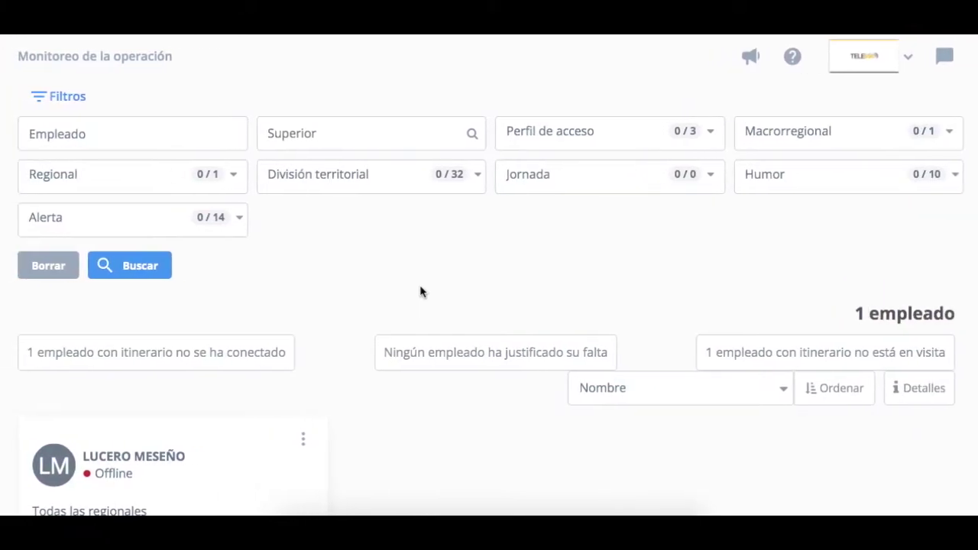
scroll(419, 292, "down", 1)
scroll(419, 291, "down", 5)
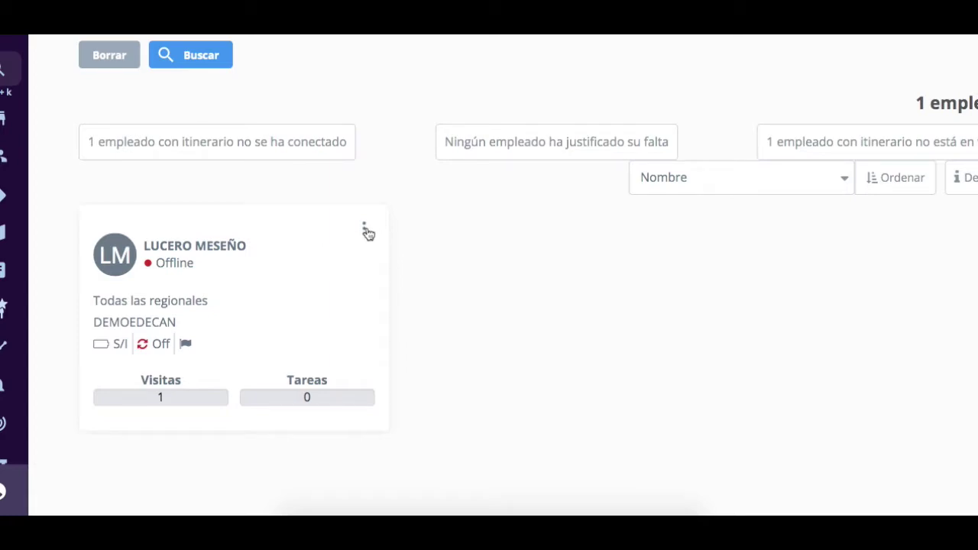
left_click(364, 230)
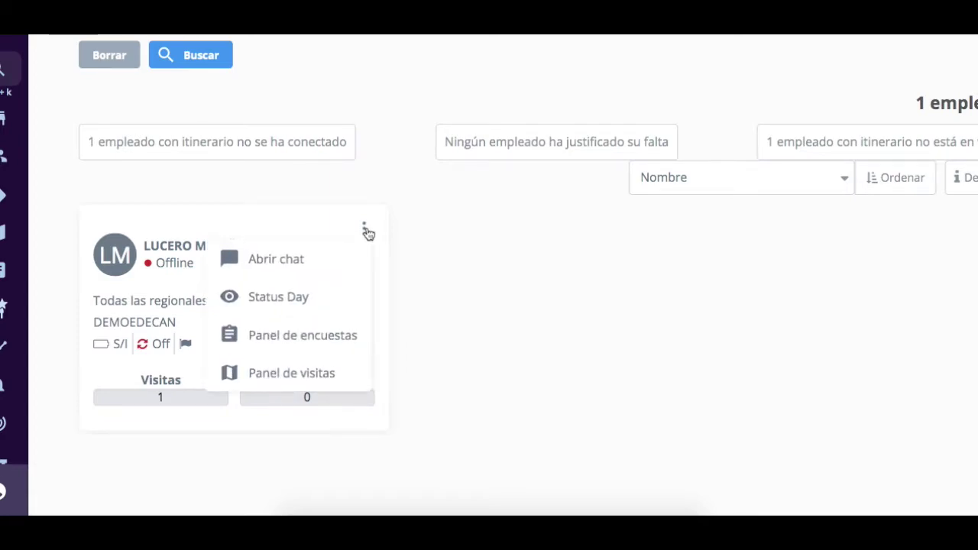
left_click(264, 296)
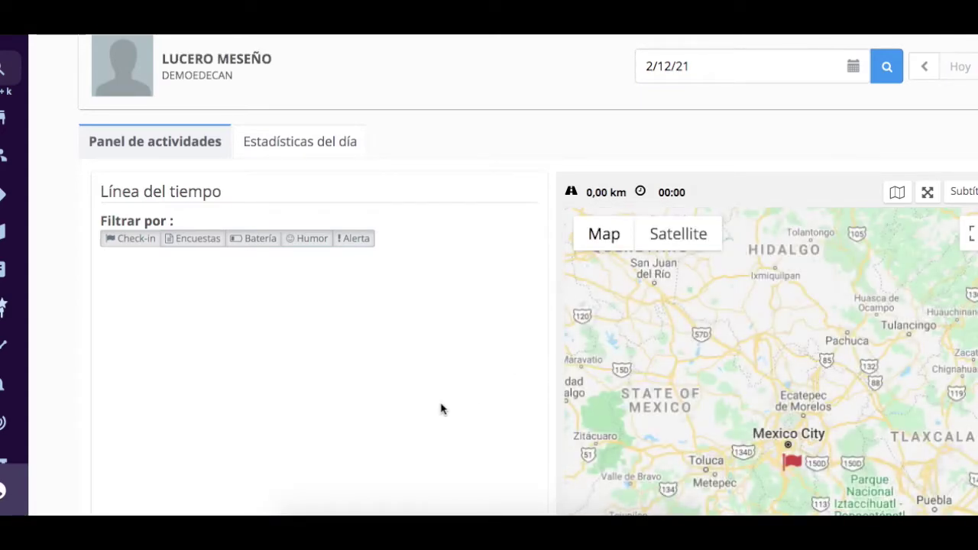
scroll(441, 409, "down", 2)
scroll(441, 409, "up", 3)
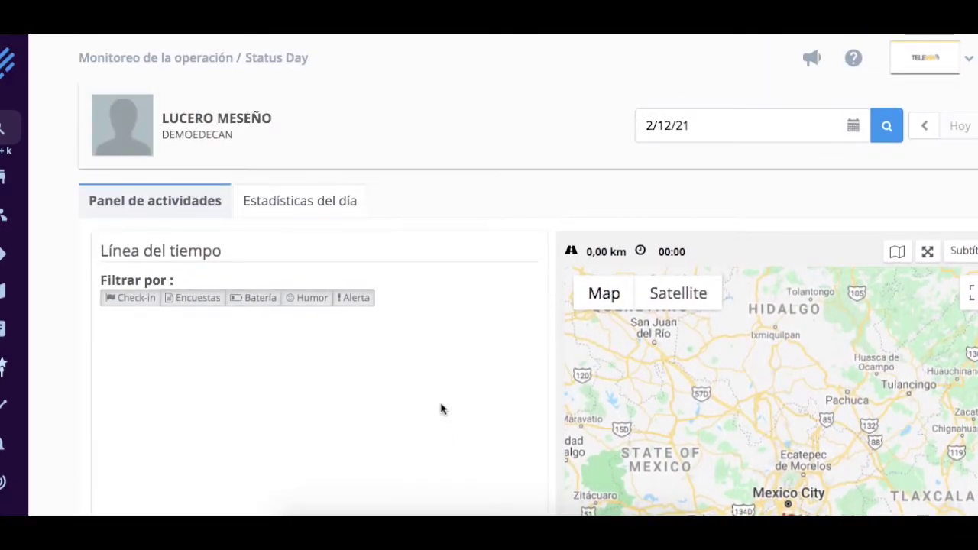
Step: Set the Status Day date to 24/7/21 to load that day's activity
left_click(853, 125)
left_click(664, 168)
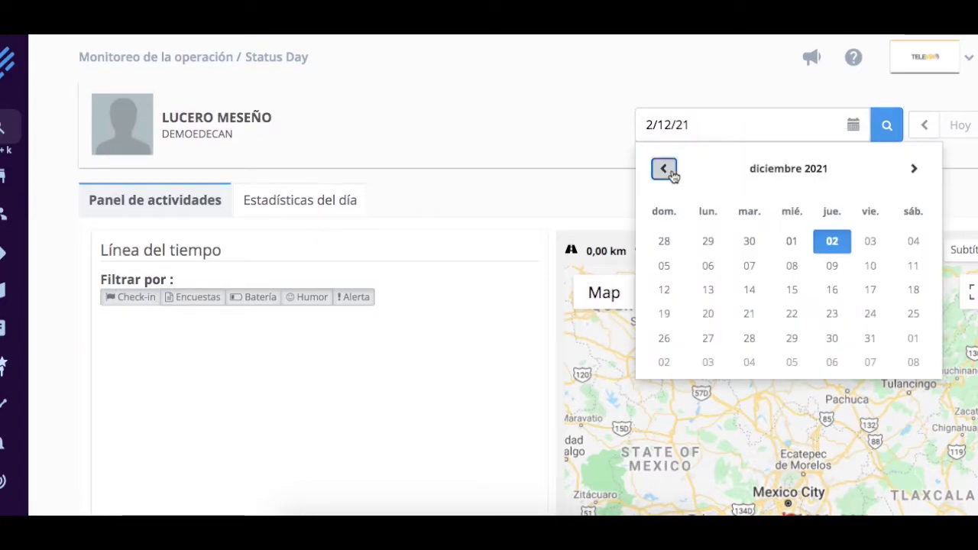
left_click(664, 169)
left_click(665, 169)
left_click(671, 173)
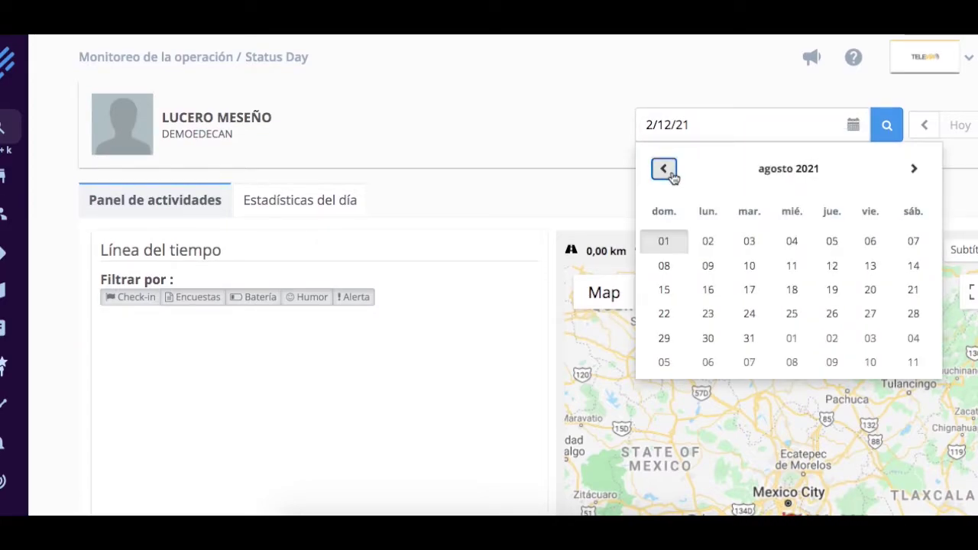
left_click(664, 170)
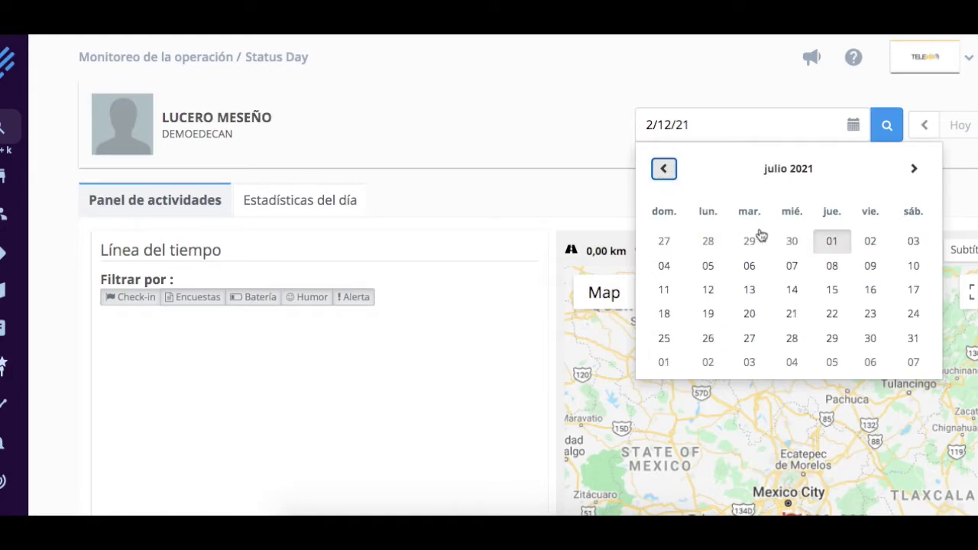
left_click(833, 242)
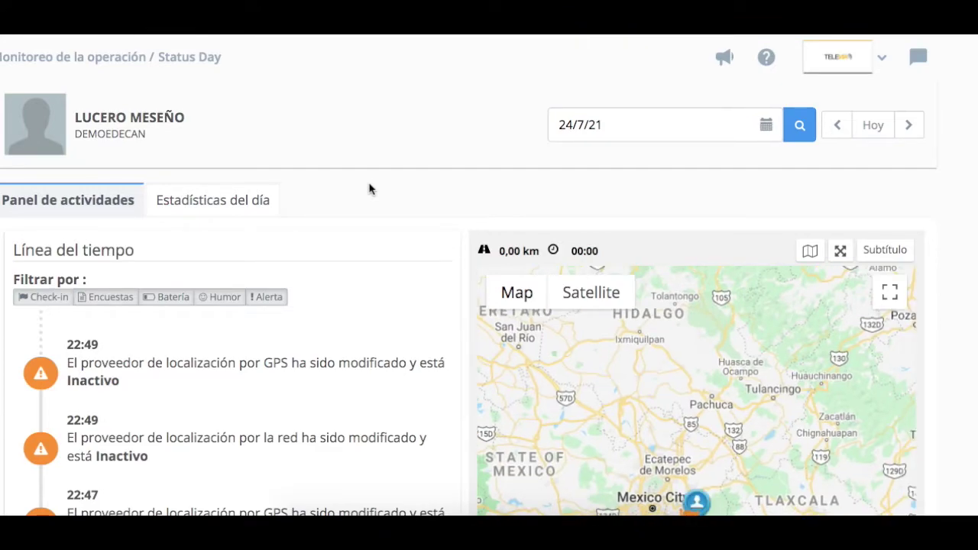
Step: Point out the employee's name and role, and browse the Línea del tiempo down to the day's earliest entries
left_click_drag(76, 117, 334, 135)
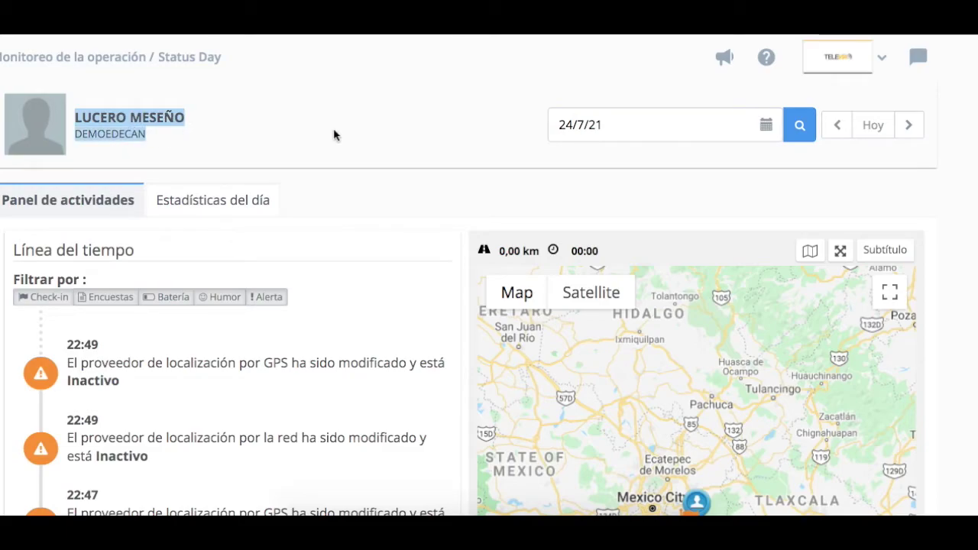
left_click(334, 134)
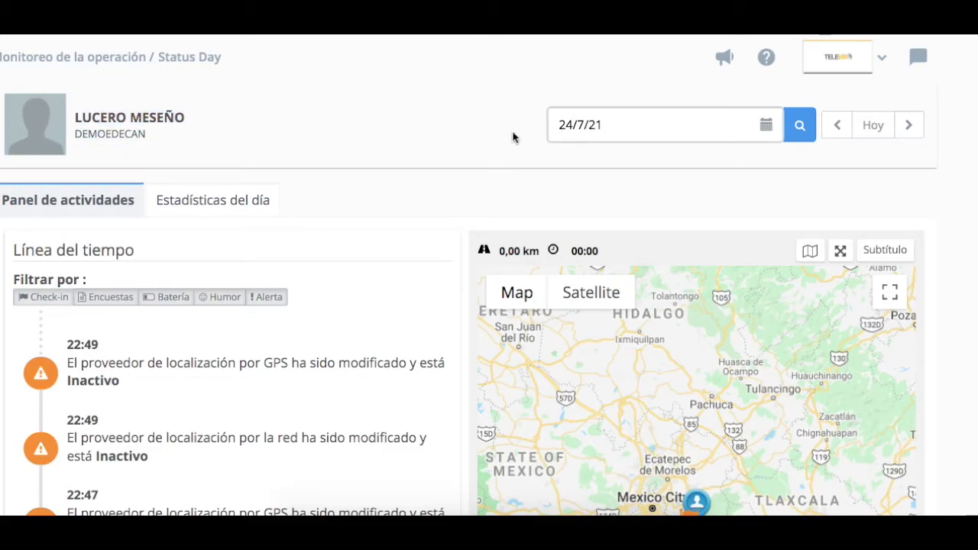
scroll(316, 181, "down", 4)
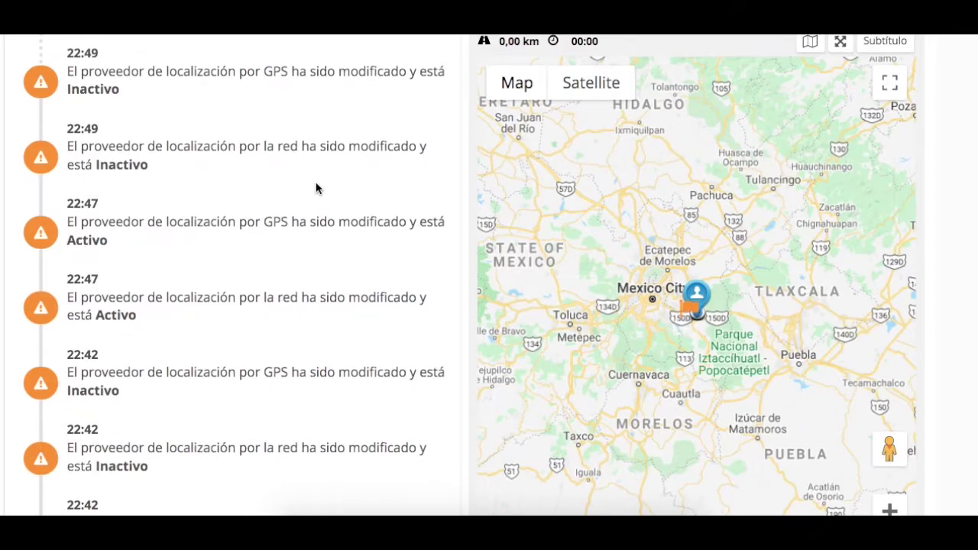
scroll(331, 294, "up", 5)
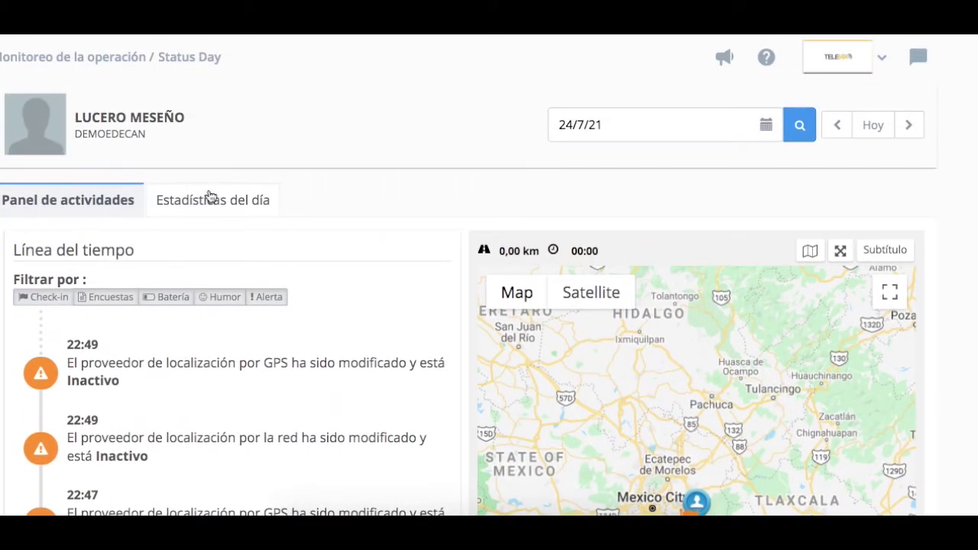
scroll(291, 460, "down", 4)
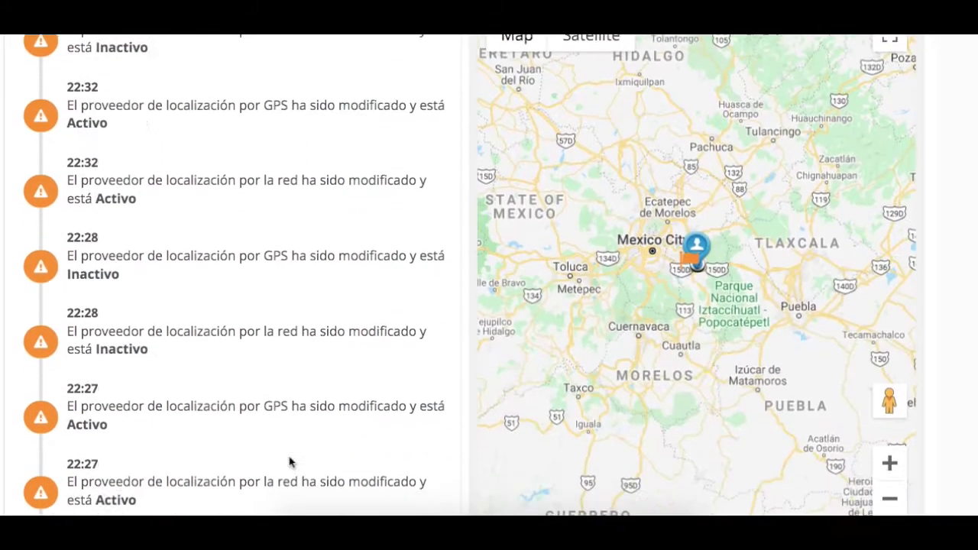
scroll(289, 457, "down", 20)
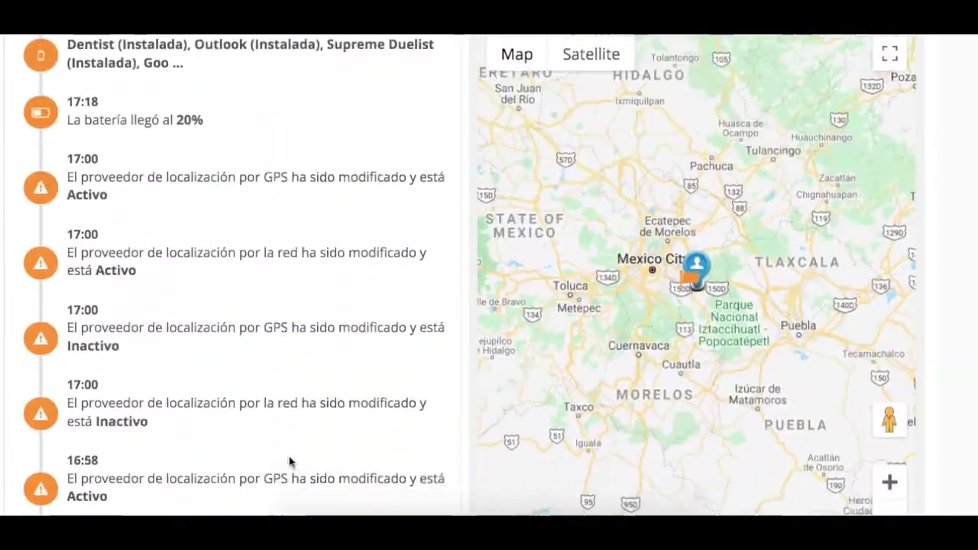
scroll(289, 460, "down", 20)
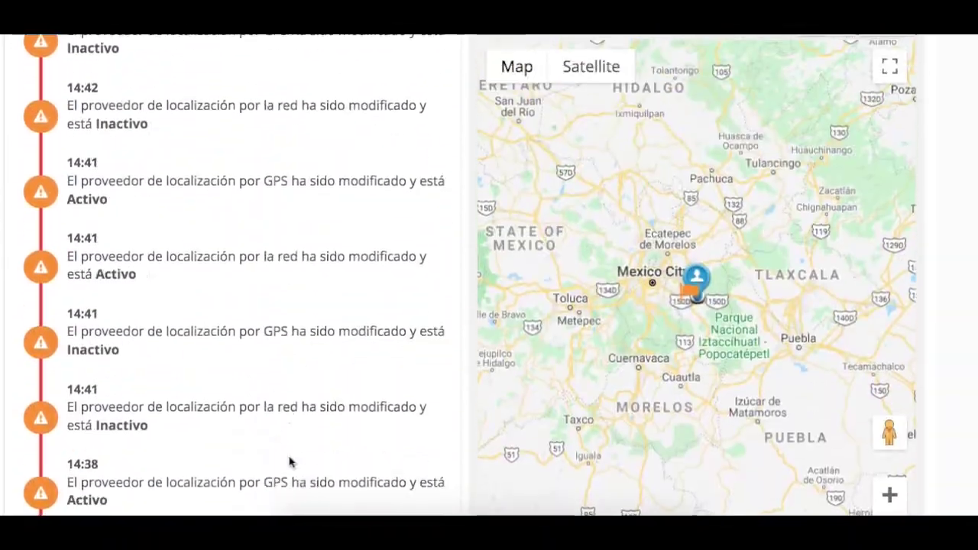
scroll(289, 461, "down", 20)
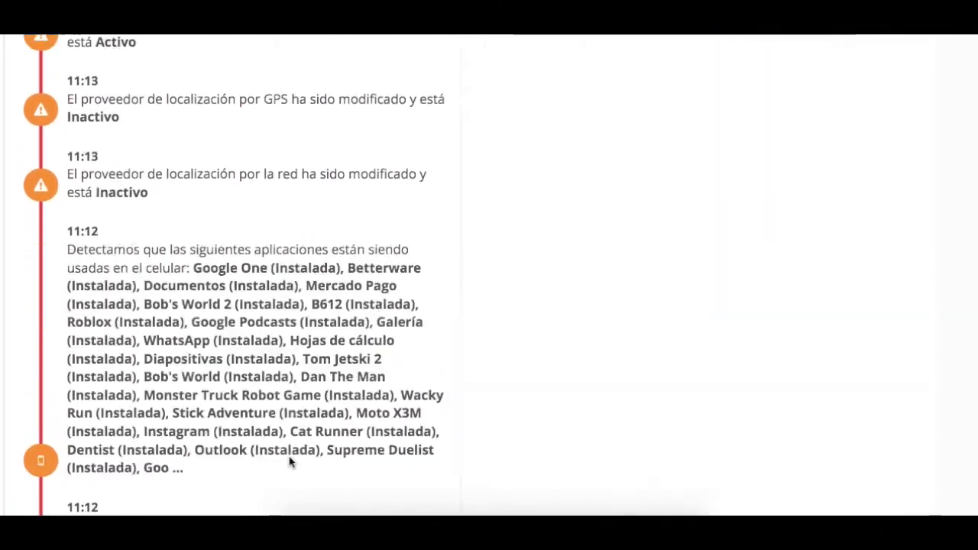
scroll(289, 458, "up", 10)
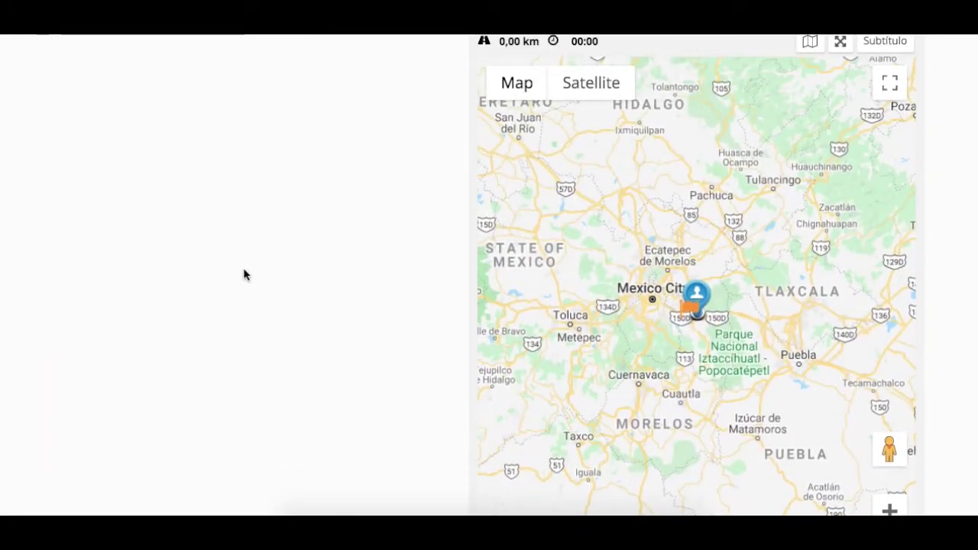
scroll(245, 275, "up", 3)
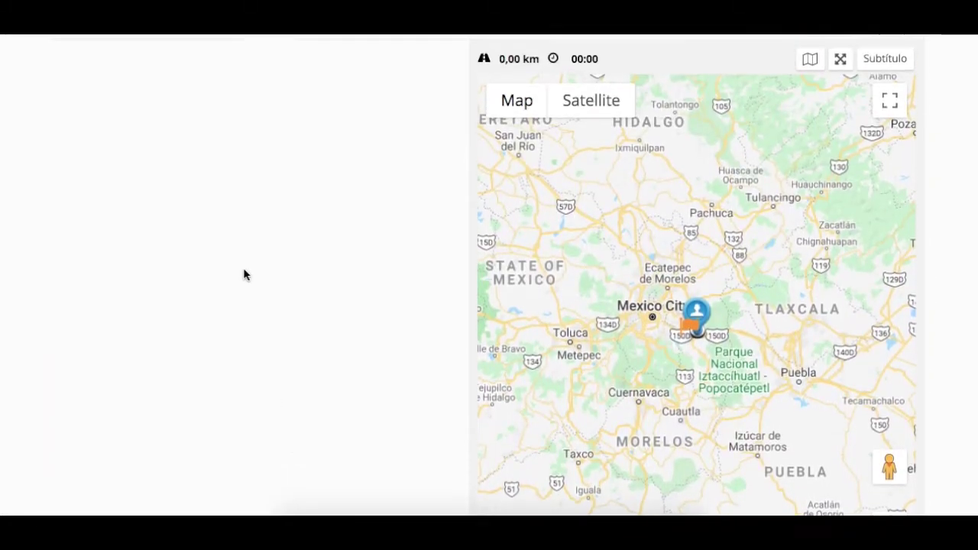
scroll(243, 267, "down", 2)
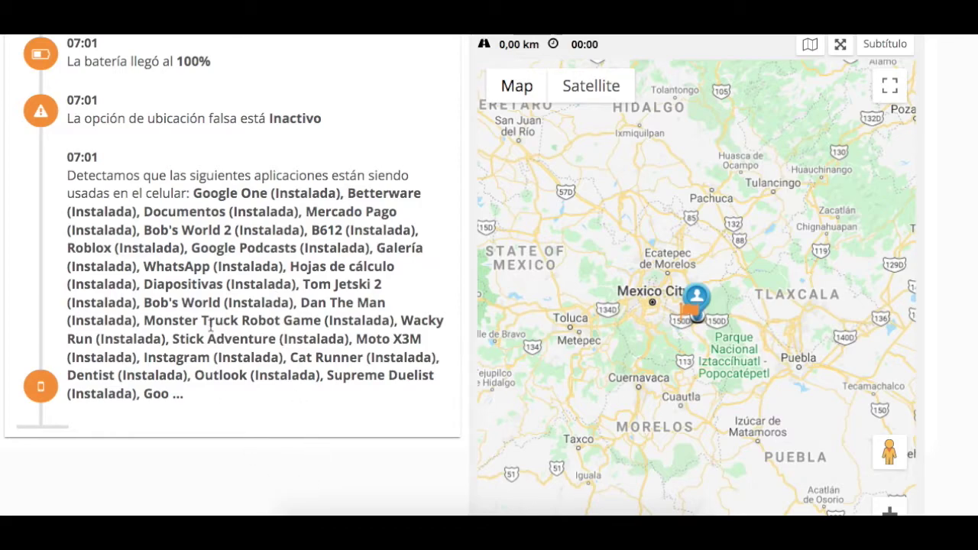
Step: Examine the early timeline entries from 07:01 to 09:24, covering detected apps, false location, battery level and location provider changes
scroll(227, 276, "up", 2)
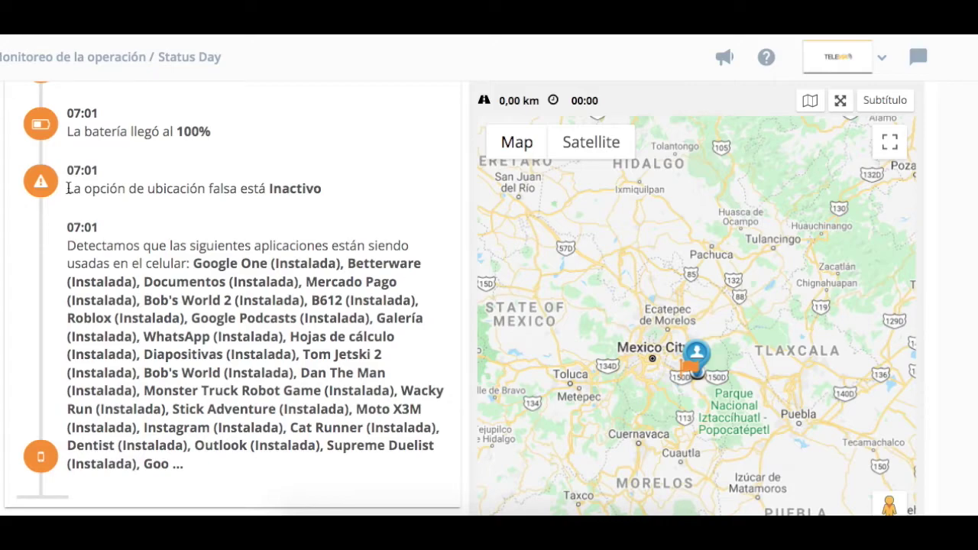
scroll(192, 243, "up", 3)
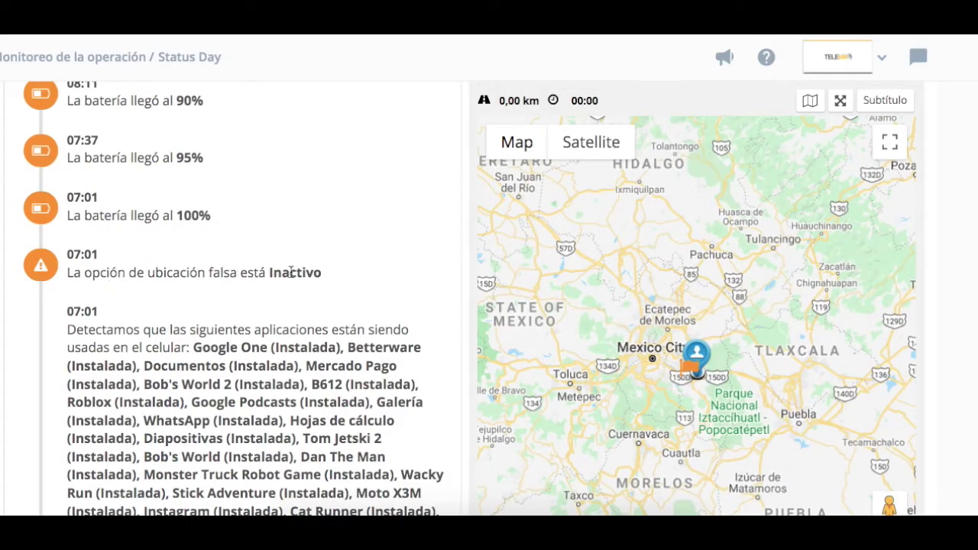
scroll(312, 282, "up", 5)
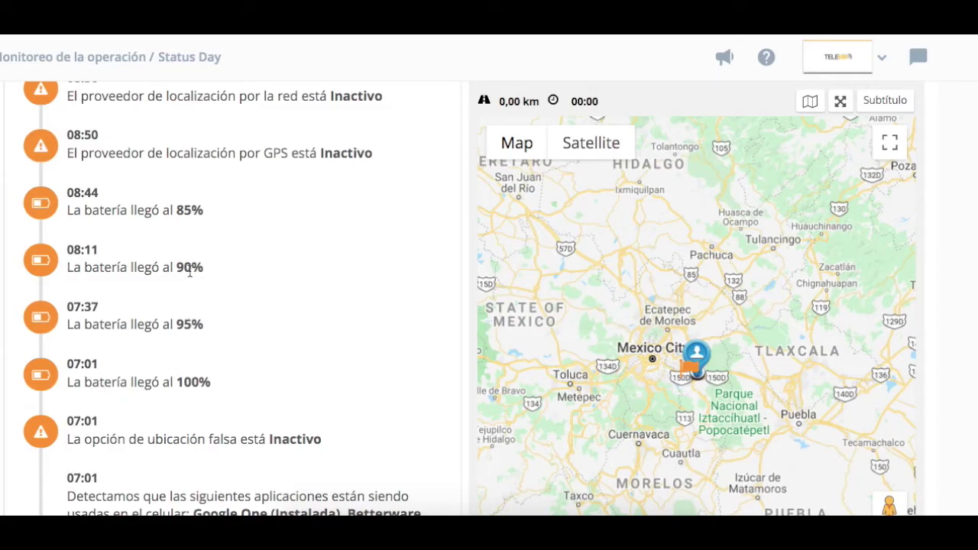
scroll(203, 219, "up", 3)
scroll(204, 221, "up", 5)
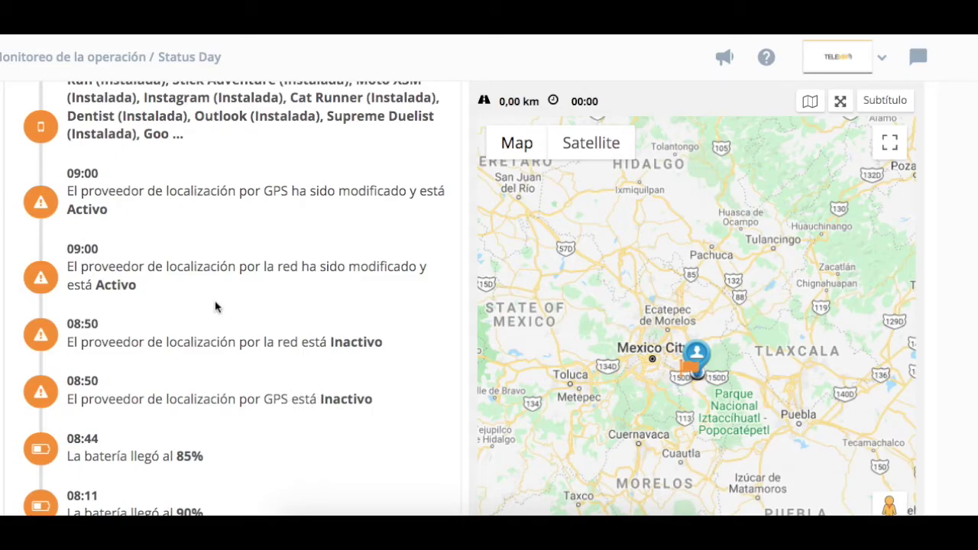
scroll(208, 304, "up", 3)
scroll(207, 303, "up", 6)
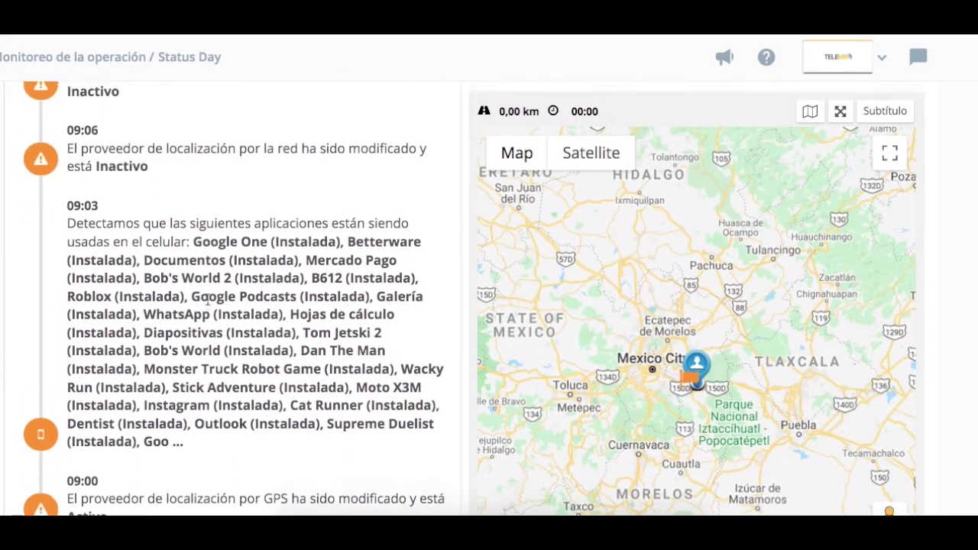
scroll(208, 301, "up", 2)
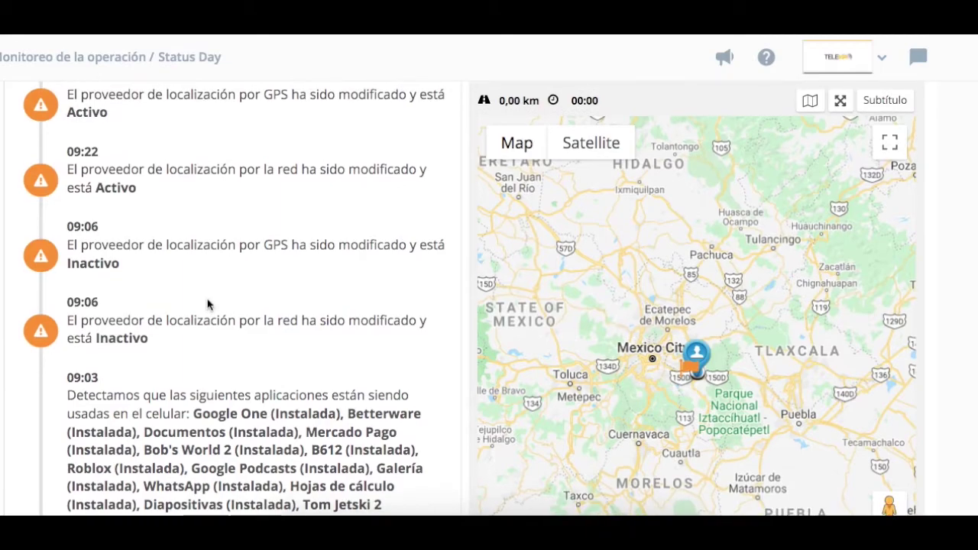
scroll(208, 303, "down", 4)
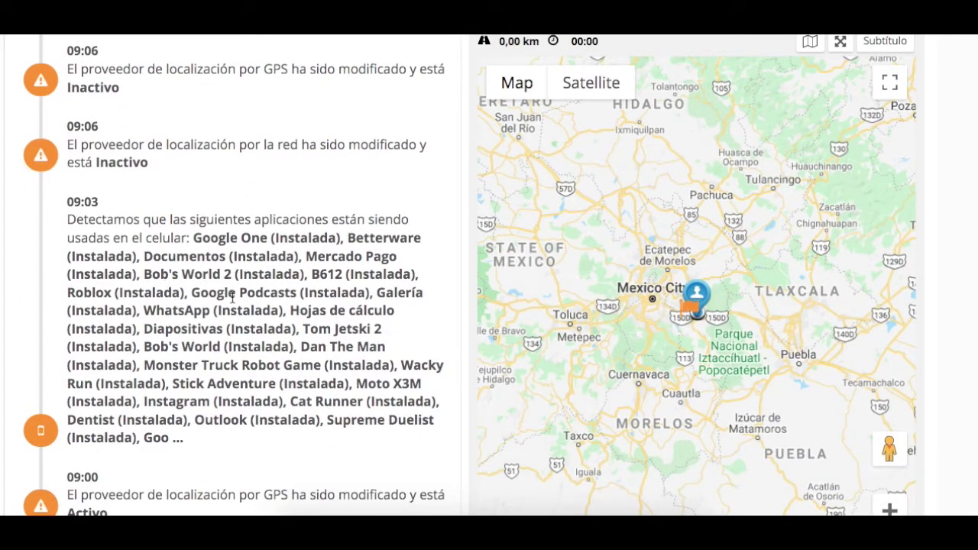
scroll(232, 298, "up", 5)
scroll(231, 298, "up", 1)
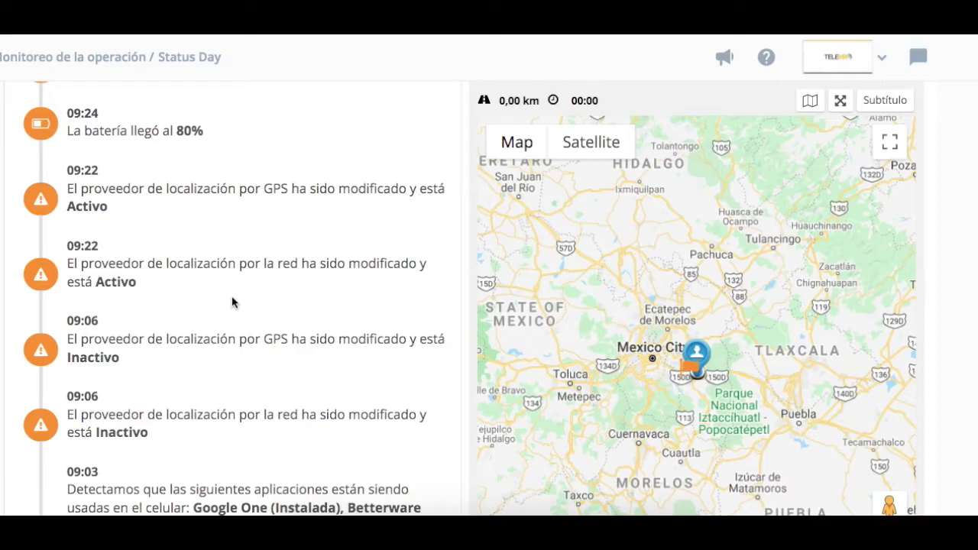
Step: Highlight the 10:03 battery entry in the timeline and review the location provider entries that follow it
scroll(232, 302, "up", 4)
scroll(232, 301, "up", 20)
scroll(232, 302, "up", 3)
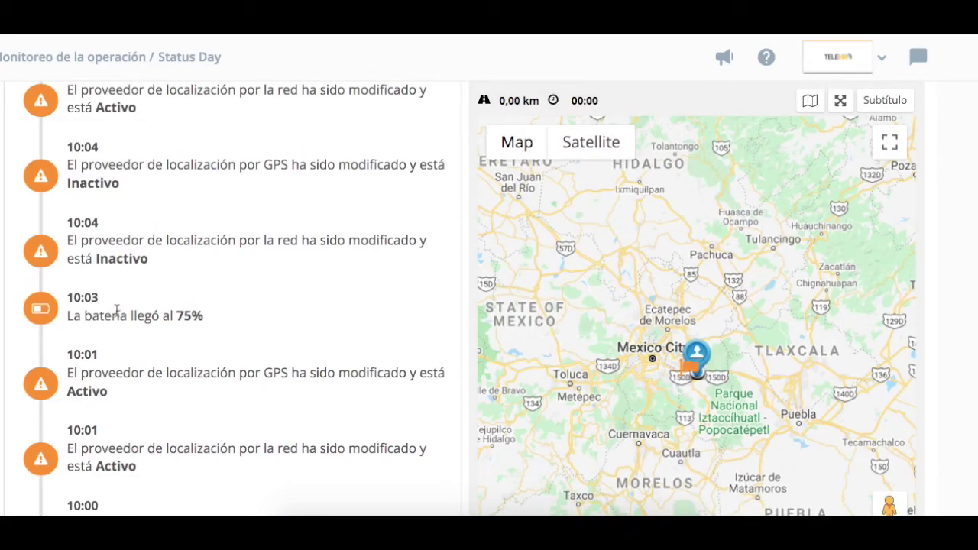
left_click_drag(202, 315, 137, 315)
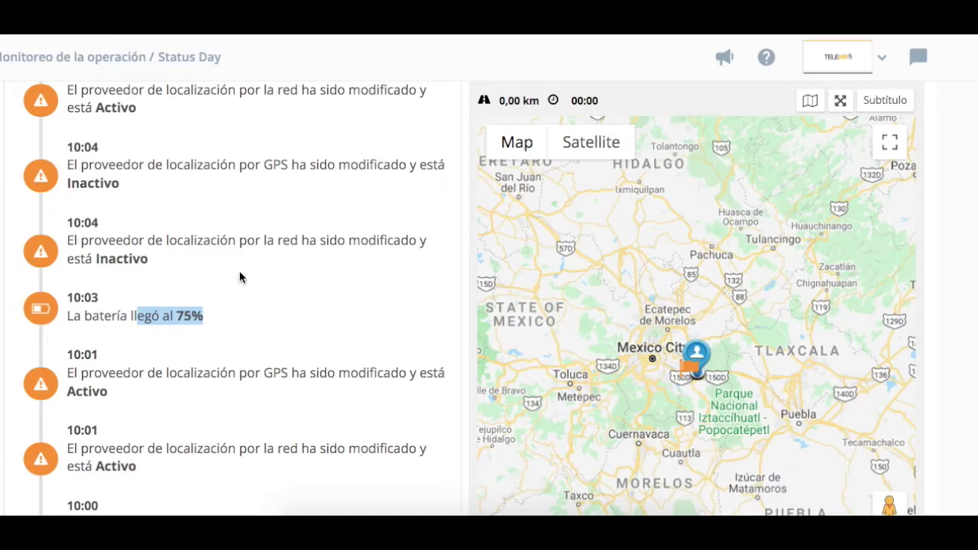
scroll(240, 277, "up", 4)
scroll(239, 277, "up", 10)
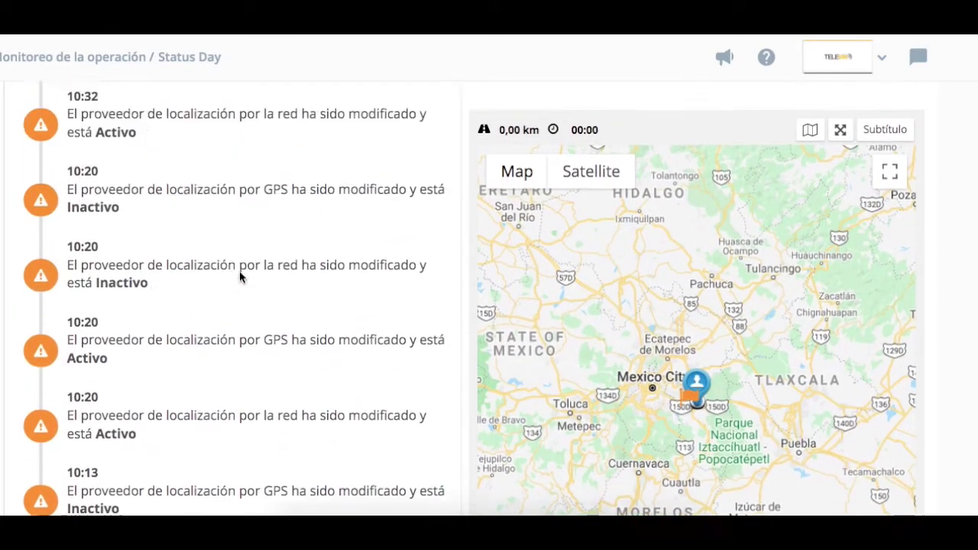
Step: Examine the 10:50 check-in entry for the PDV GO MART SOCRATES, its photo and the surrounding timeline entries
scroll(240, 278, "up", 3)
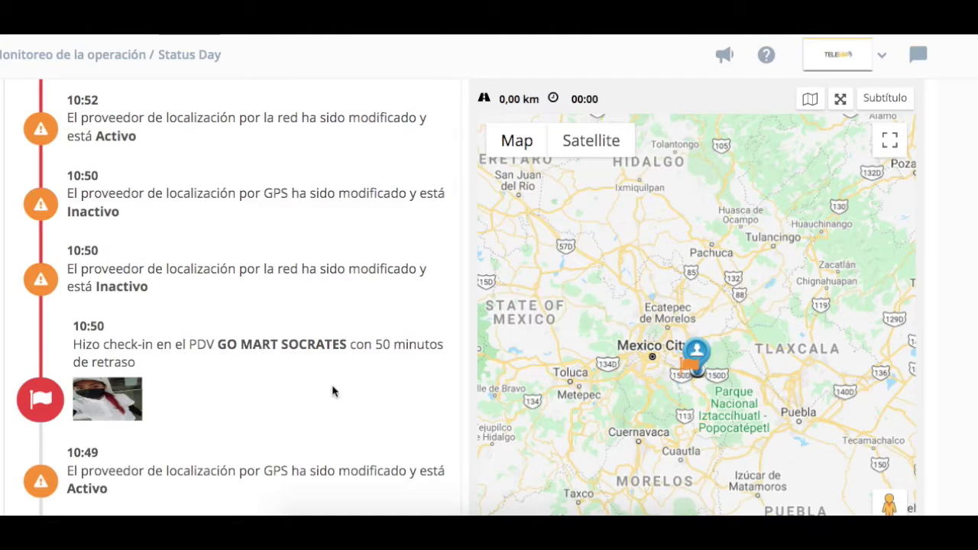
scroll(332, 388, "down", 1)
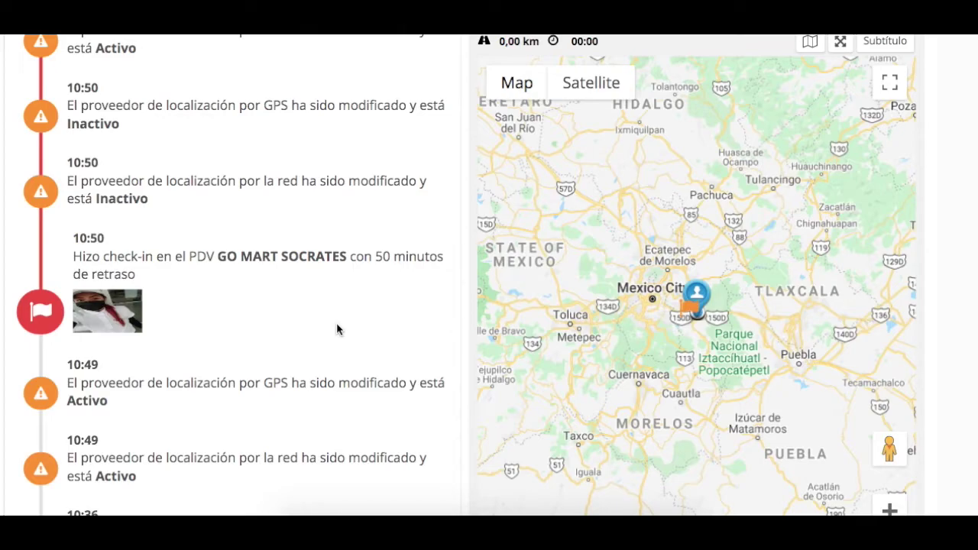
scroll(337, 330, "up", 5)
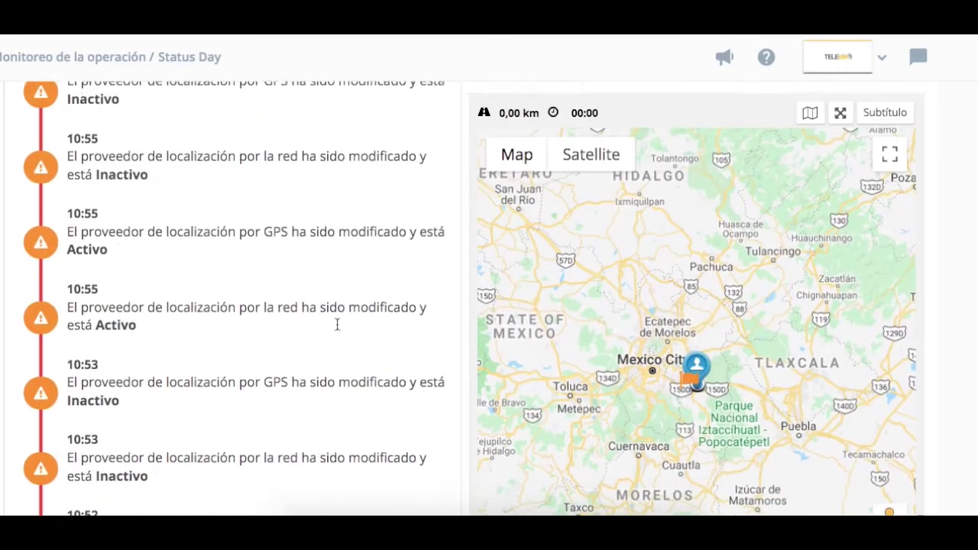
scroll(337, 325, "down", 4)
scroll(338, 327, "down", 4)
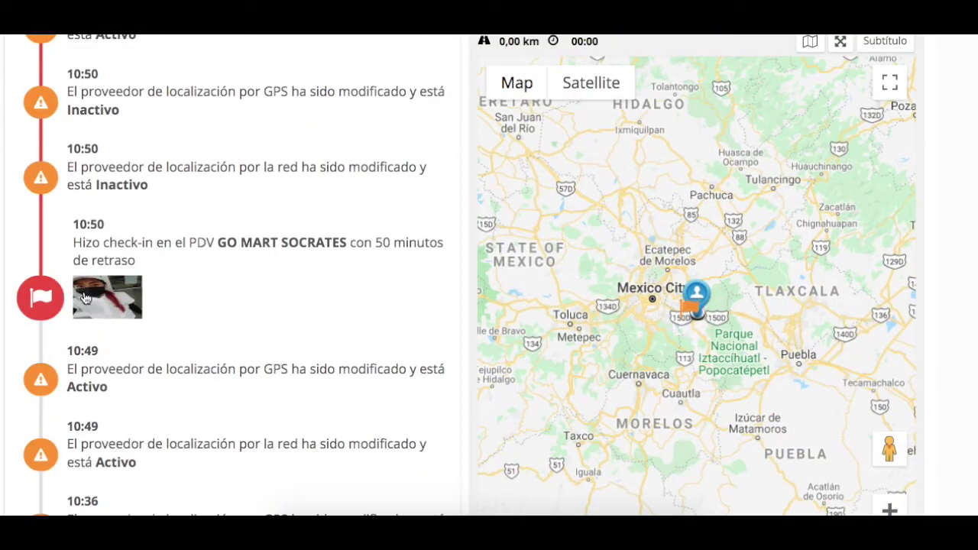
Step: Review the location provider and battery entries in the timeline from the 10:50 check-in up to 12:41
scroll(262, 253, "up", 15)
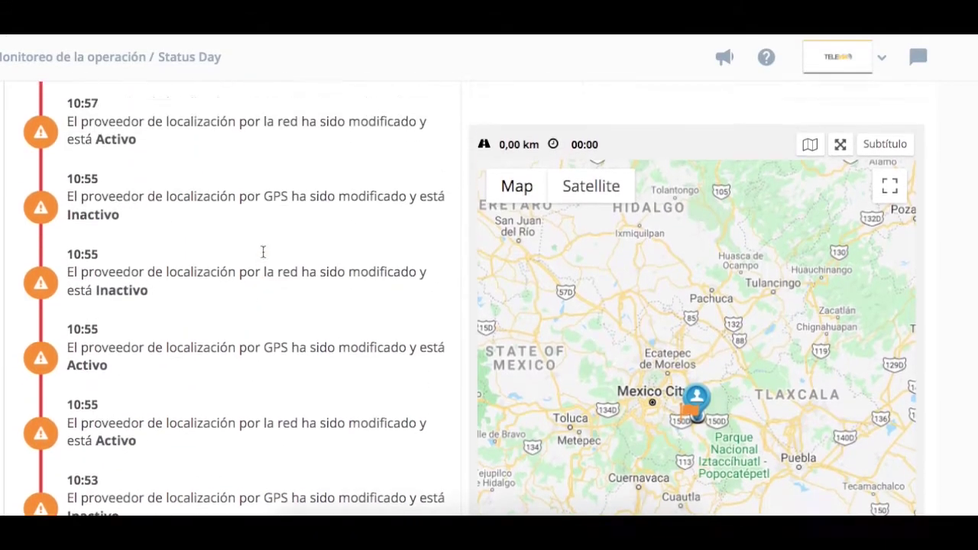
scroll(262, 254, "up", 10)
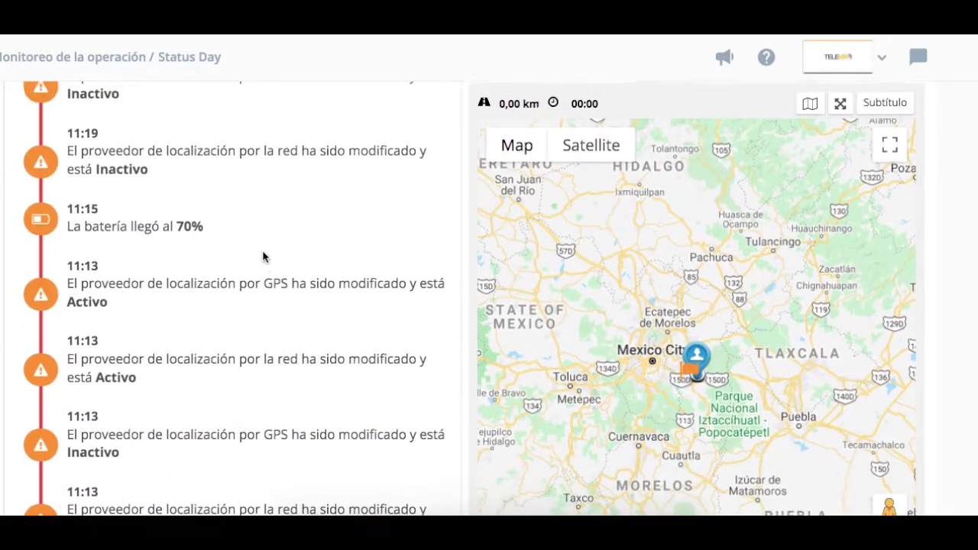
scroll(262, 255, "up", 12)
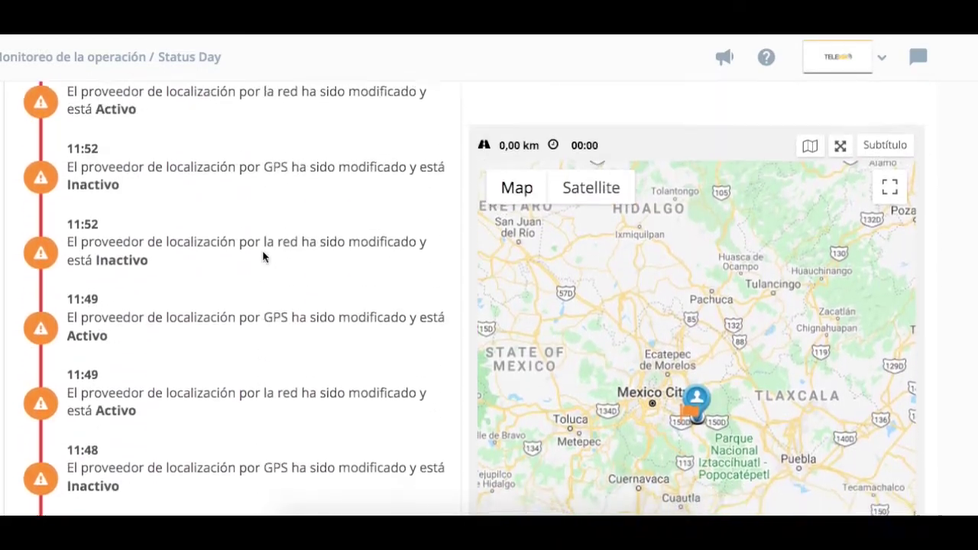
scroll(263, 255, "up", 12)
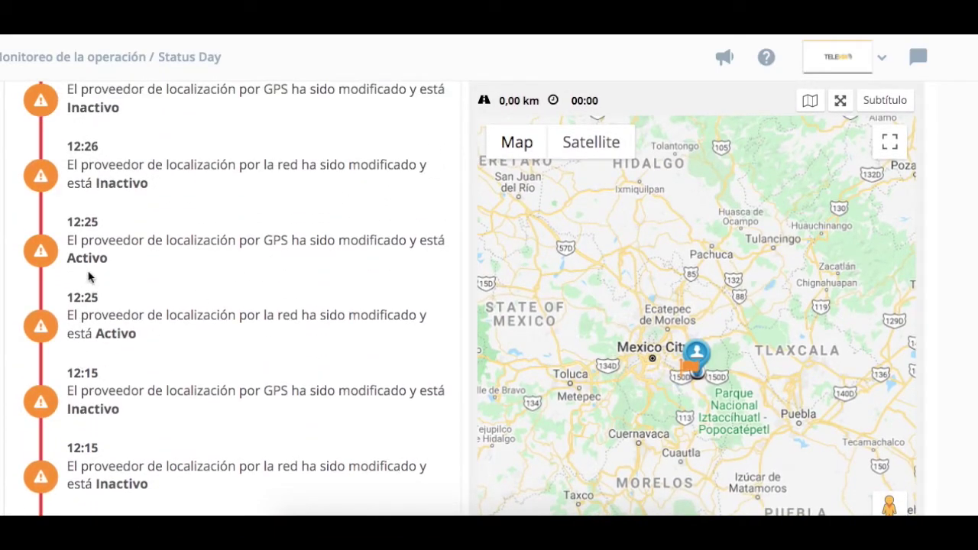
scroll(105, 225, "up", 12)
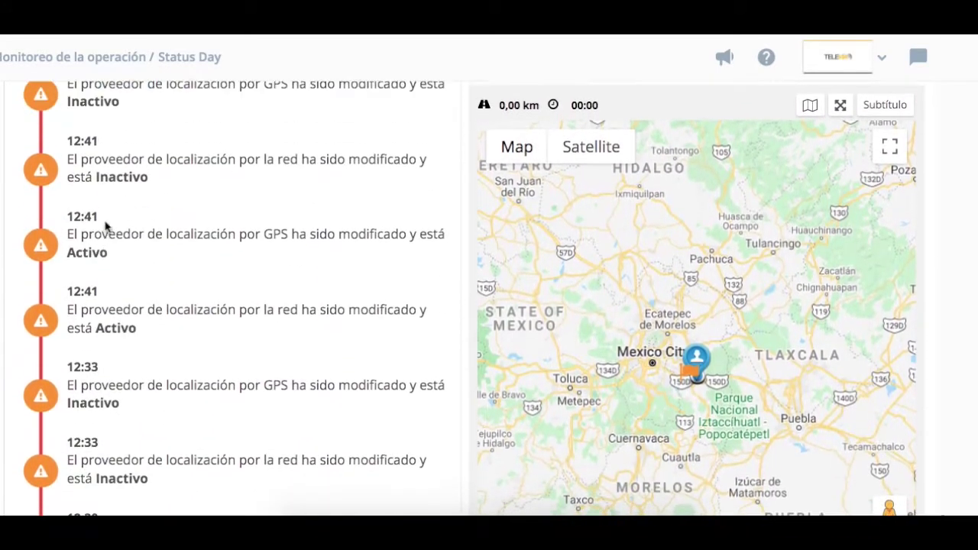
Step: Examine the VENTAS TELEVIA survey and photo entries for the PDV GO MART SOCRATES, from 12:53 up to 14:14
scroll(106, 225, "up", 5)
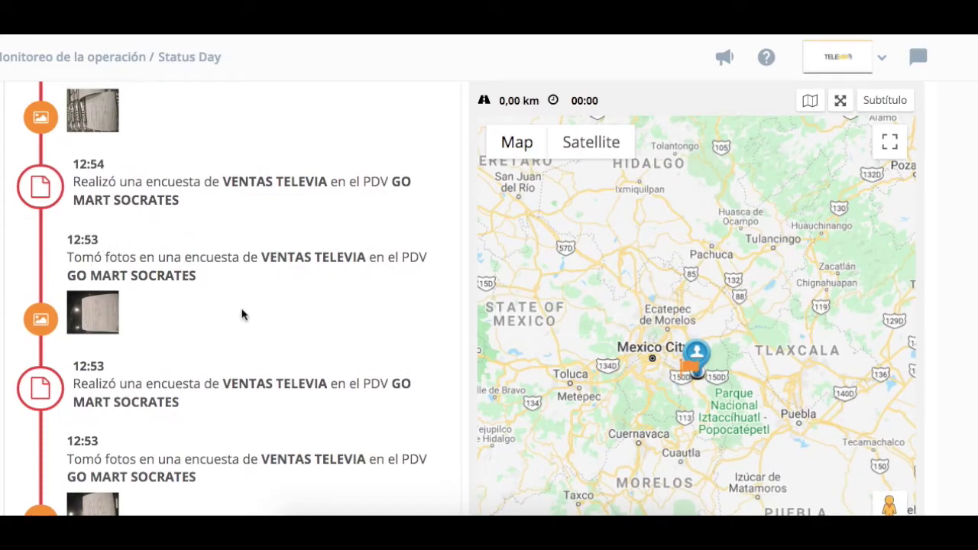
scroll(255, 343, "down", 2)
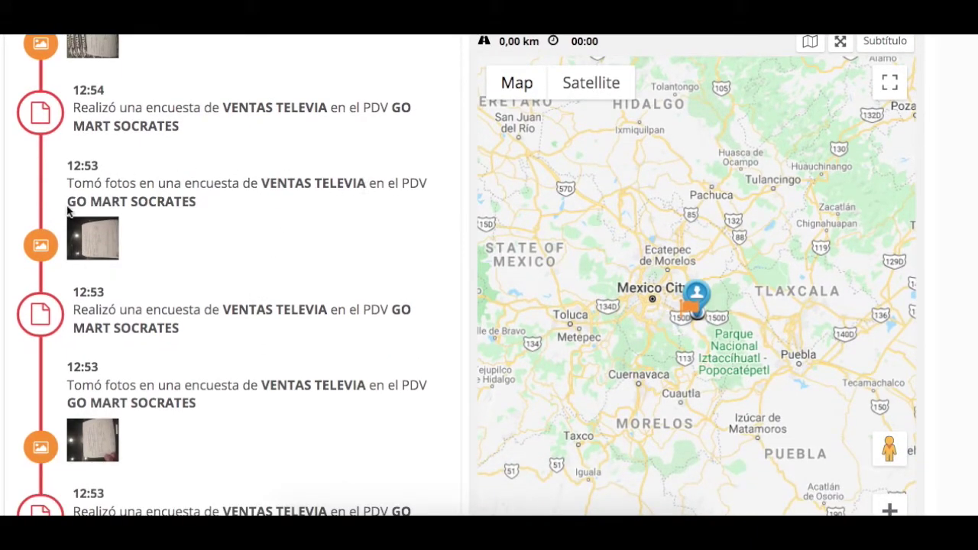
scroll(159, 376, "down", 3)
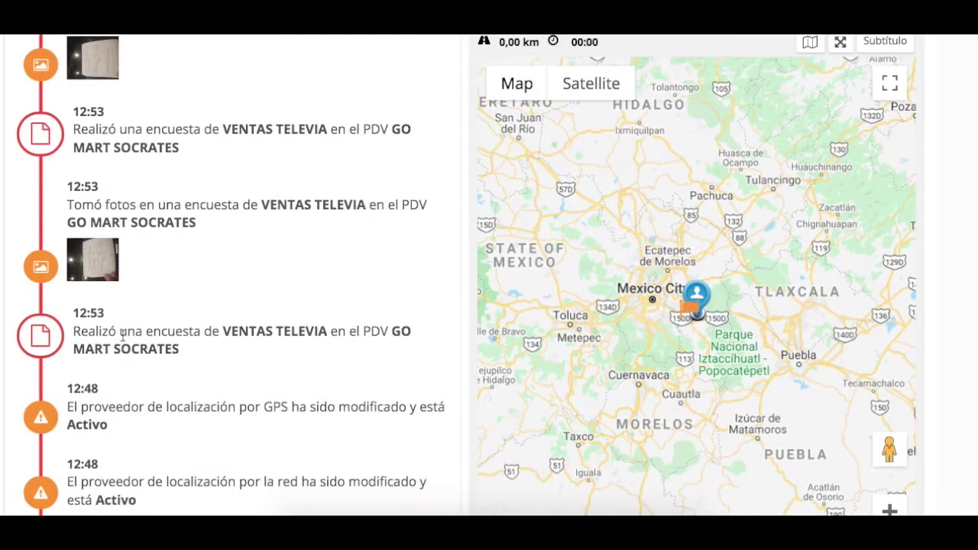
scroll(276, 358, "up", 5)
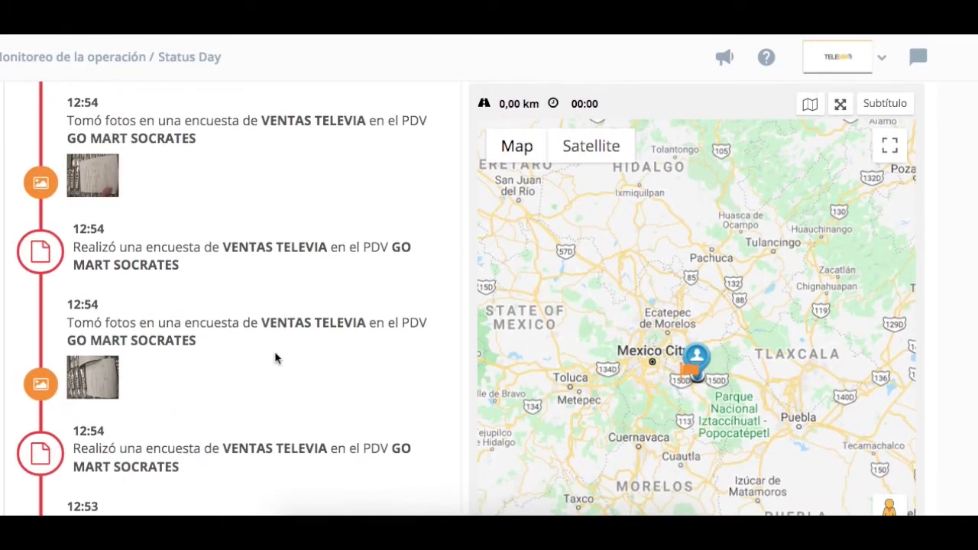
scroll(182, 349, "up", 1)
scroll(188, 170, "up", 10)
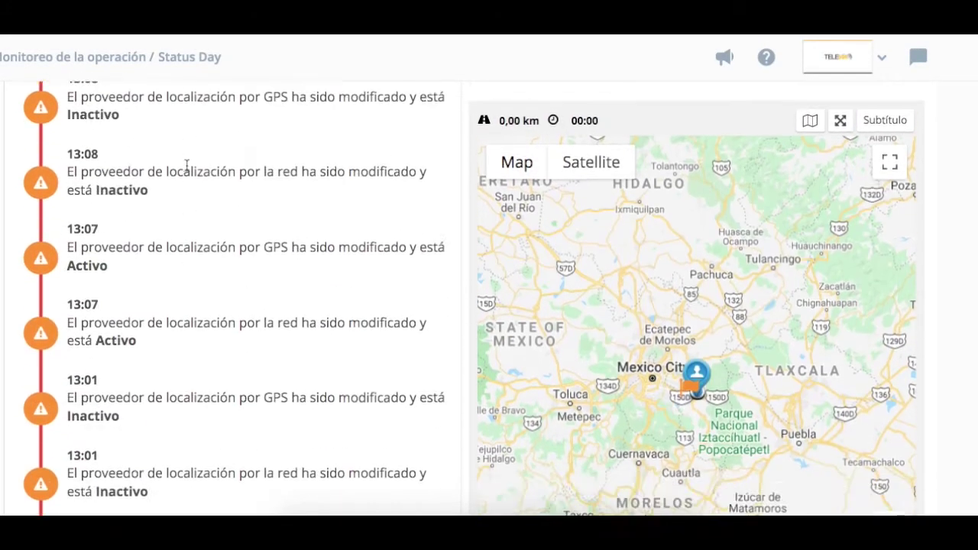
scroll(186, 166, "up", 10)
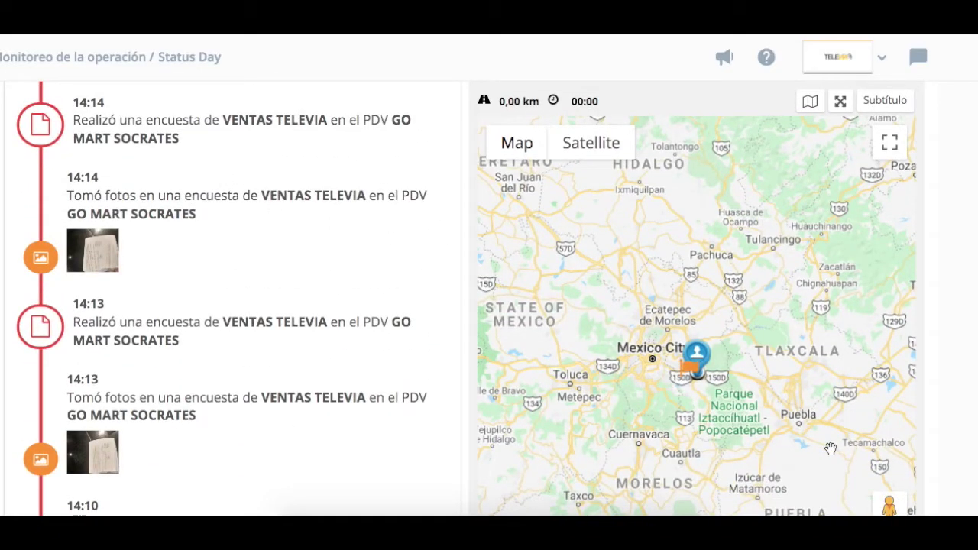
Step: Zoom the route map in east of Mexico City and frame the employee marker and the orange flag around Ixtapaluca
scroll(831, 449, "down", 2)
scroll(830, 449, "up", 2)
scroll(712, 351, "up", 4)
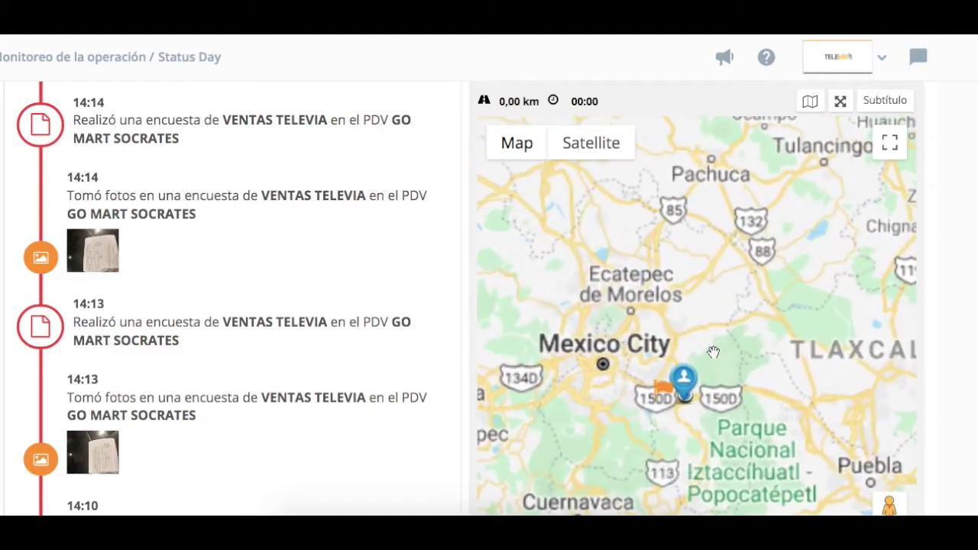
left_click_drag(645, 415, 606, 270)
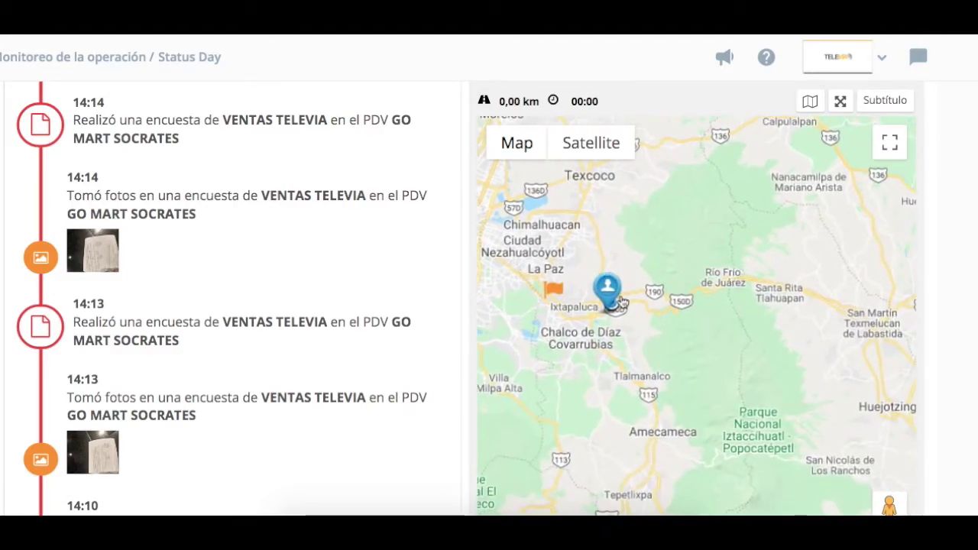
scroll(629, 284, "up", 3)
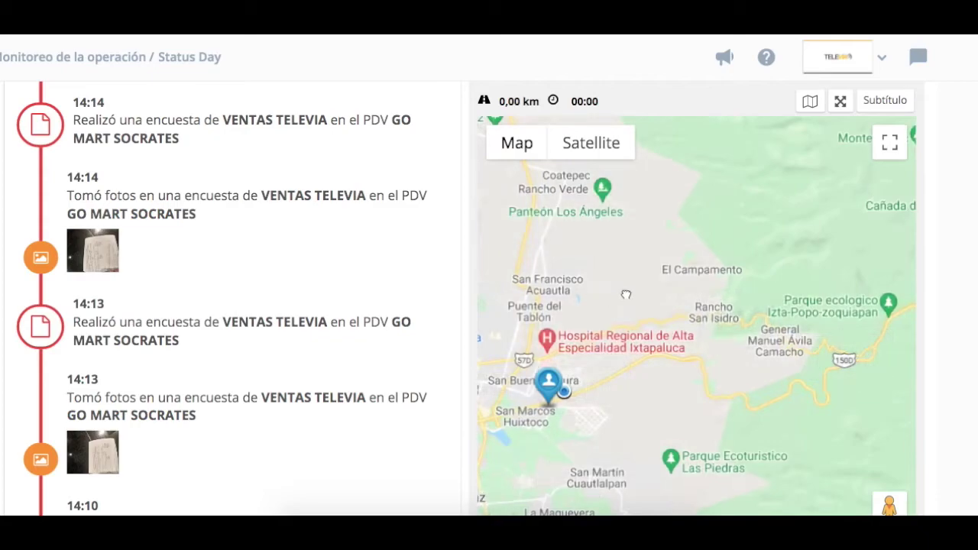
left_click_drag(629, 291, 809, 181)
left_click_drag(683, 321, 726, 304)
mouse_move(787, 253)
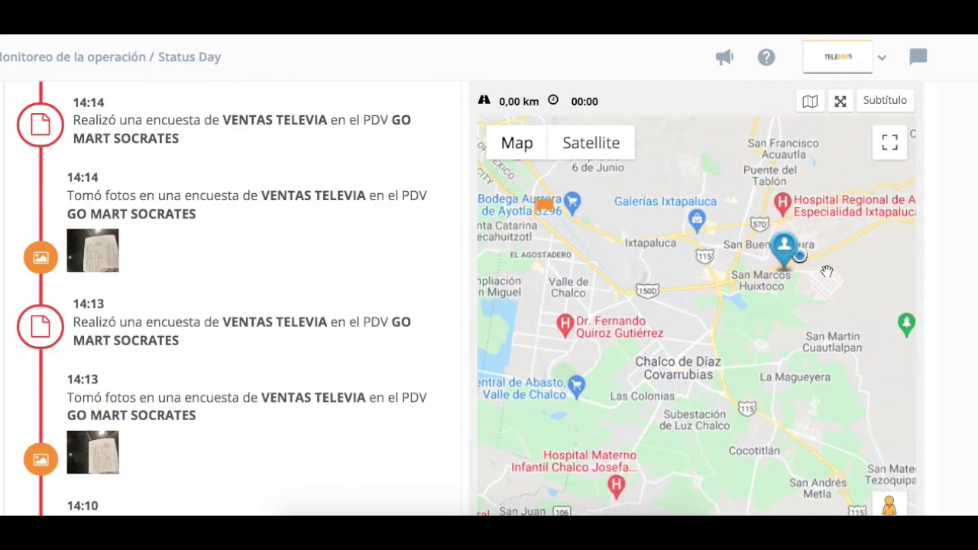
Step: Zoom in on the cluster of blue location points and center it together with GO MART SOCRATES on the map
scroll(824, 264, "up", 5)
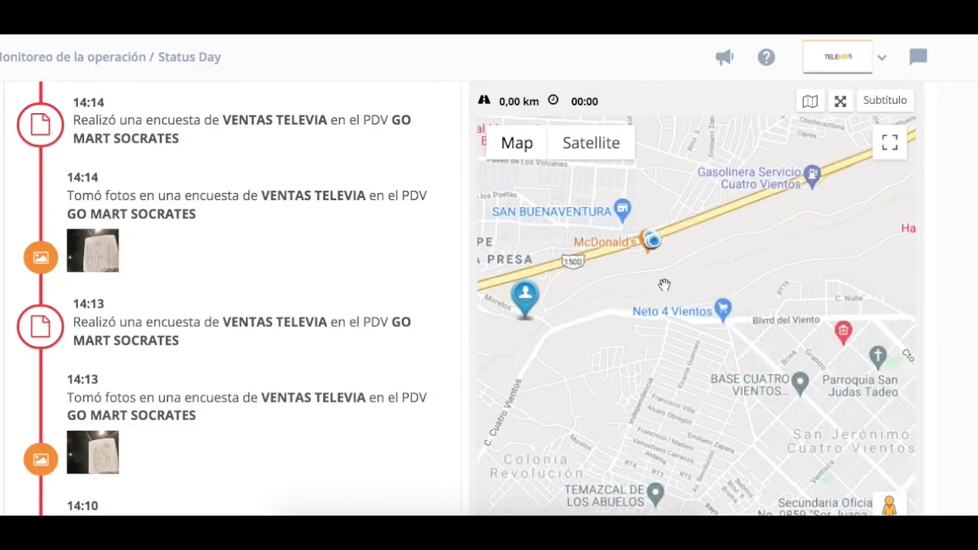
scroll(664, 260, "up", 2)
scroll(619, 241, "up", 3)
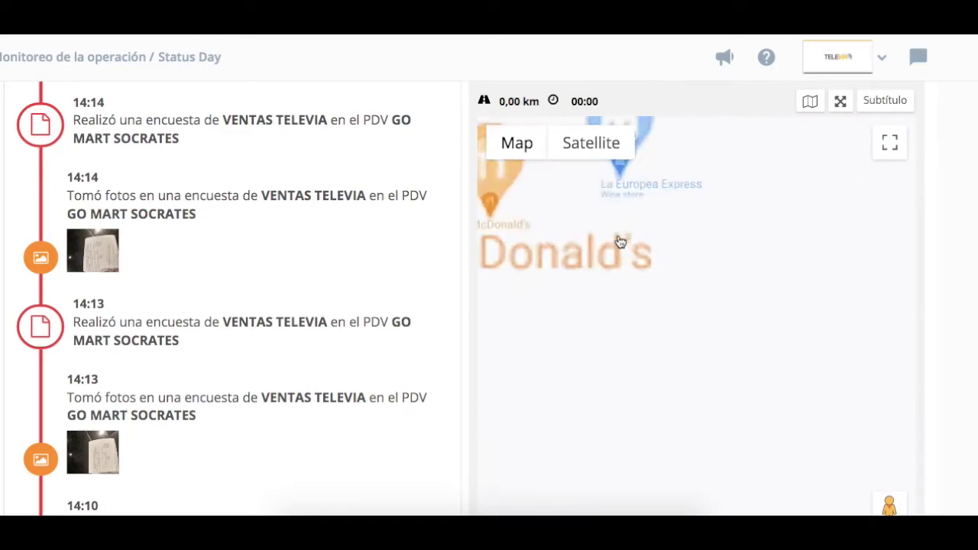
scroll(620, 241, "down", 1)
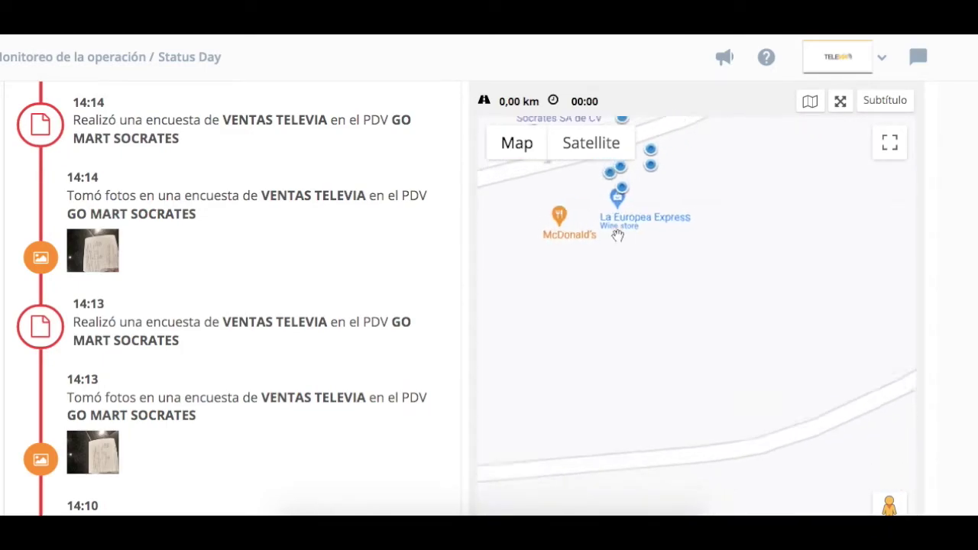
scroll(617, 237, "down", 1)
left_click_drag(742, 239, 755, 360)
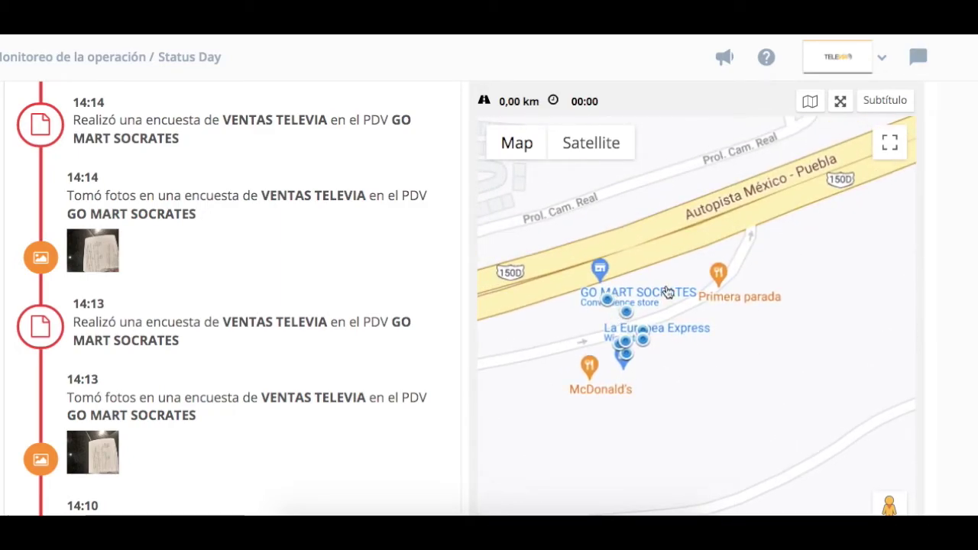
Step: Inspect the individual location points between GO MART SOCRATES and La Europea Express and compare them with the surrounding area
left_click(627, 358)
left_click(609, 309)
left_click(627, 315)
scroll(652, 308, "up", 1)
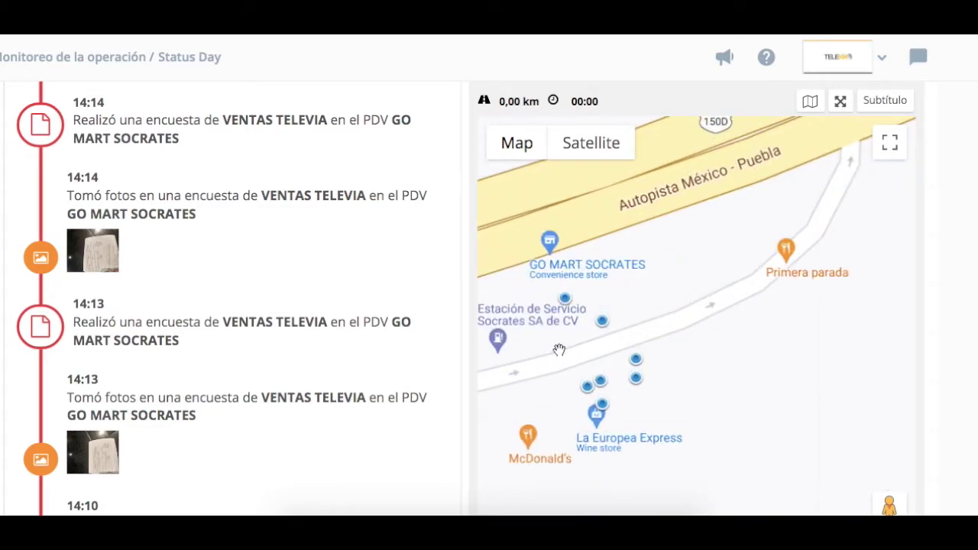
left_click_drag(553, 352, 668, 316)
left_click(672, 263)
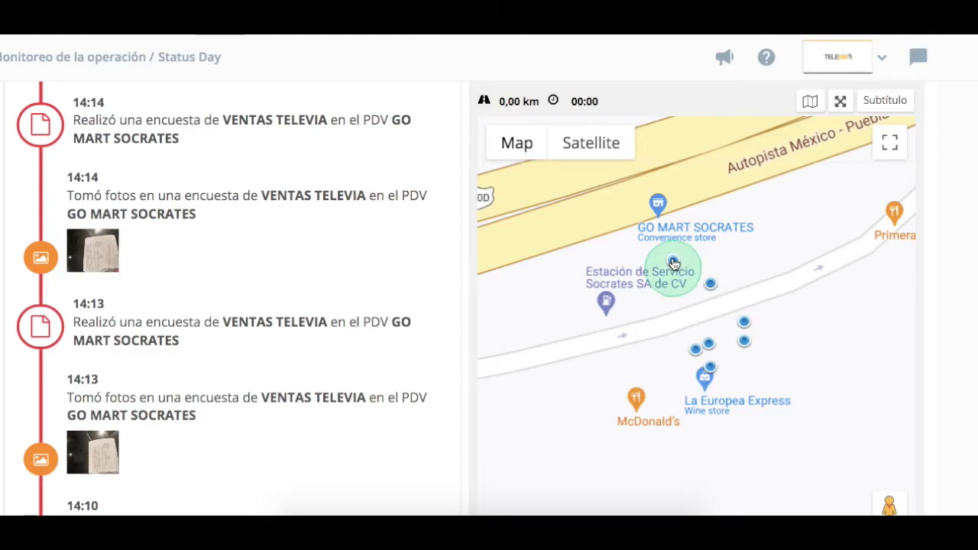
left_click(711, 285)
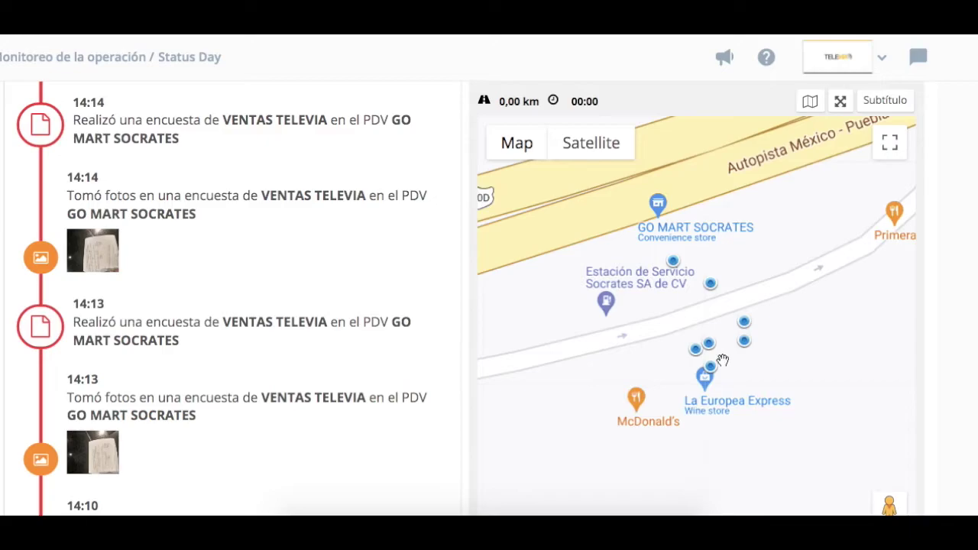
scroll(723, 360, "up", 1)
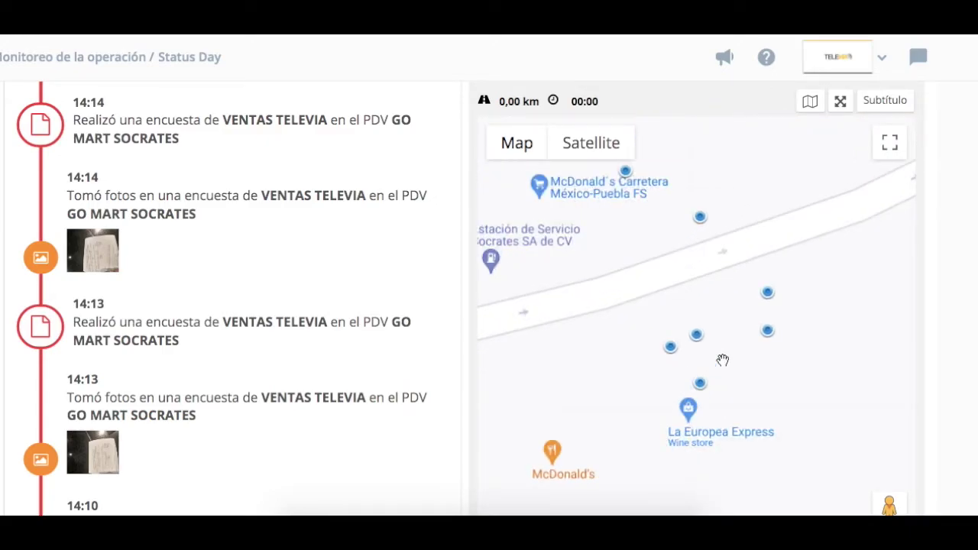
scroll(723, 360, "down", 3)
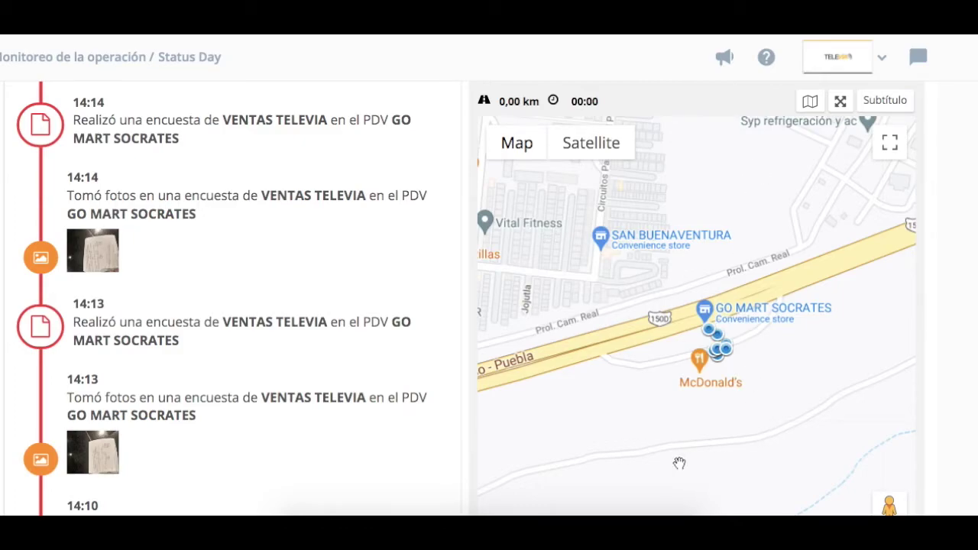
Step: Open Street View on the México 150D highway beside GO MART SOCRATES, advance along the road and face the gas station
left_click_drag(890, 505, 685, 332)
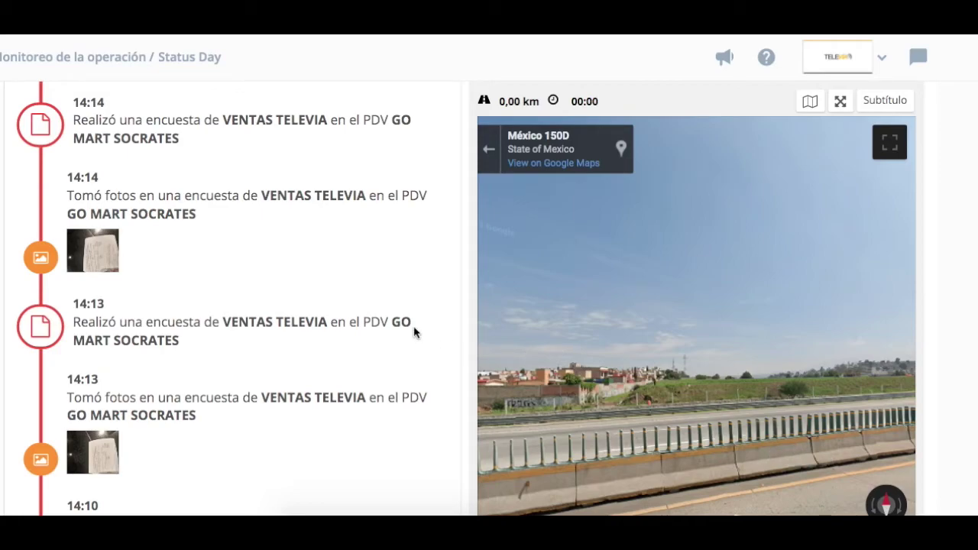
scroll(413, 331, "down", 2)
scroll(414, 325, "down", 6)
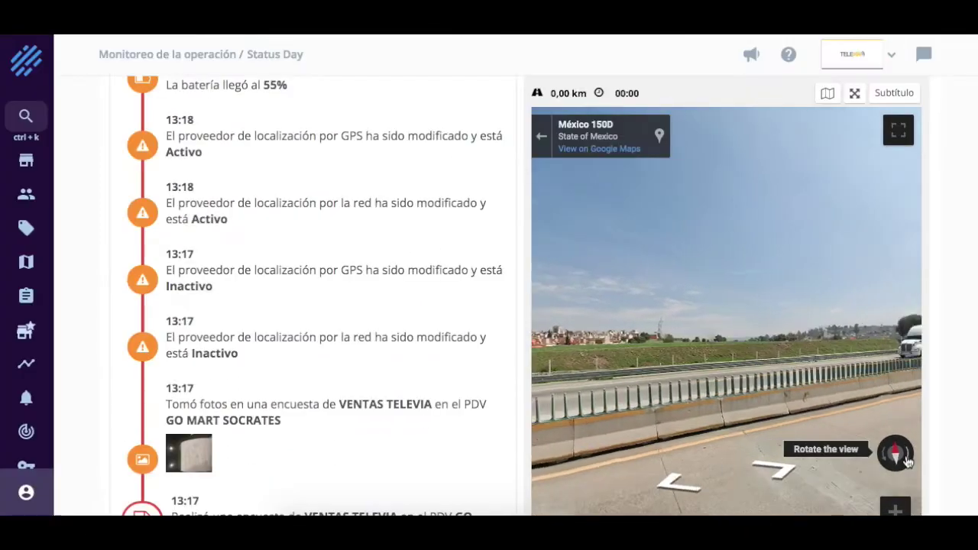
left_click(910, 458)
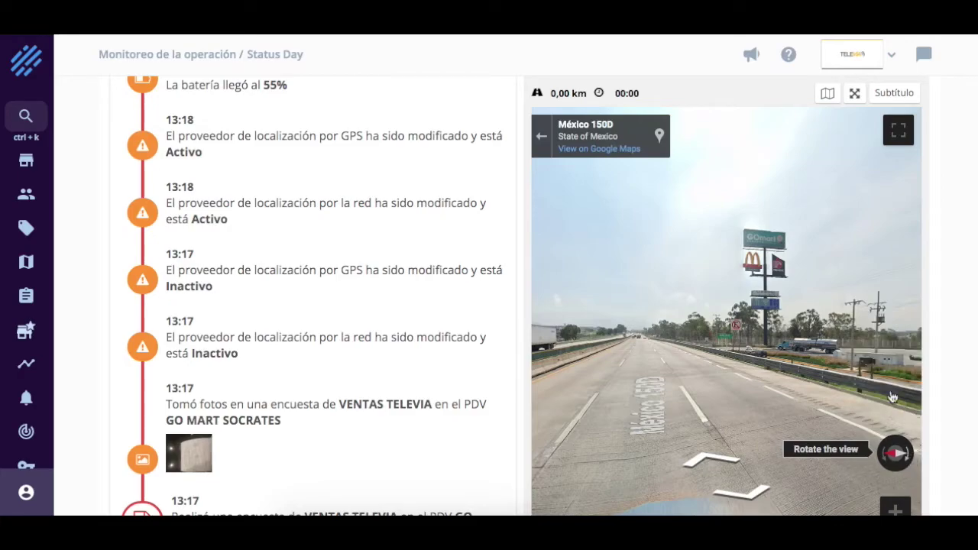
left_click(716, 457)
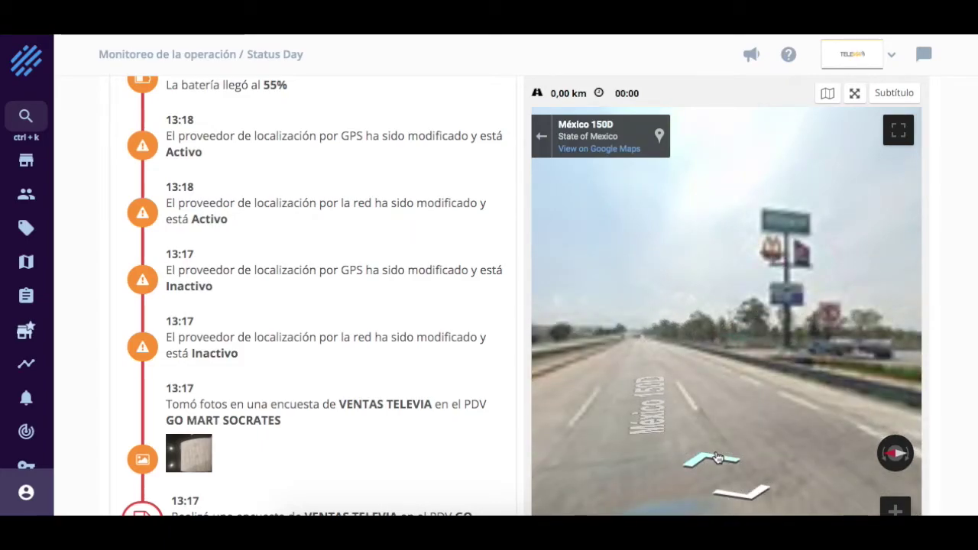
left_click(904, 458)
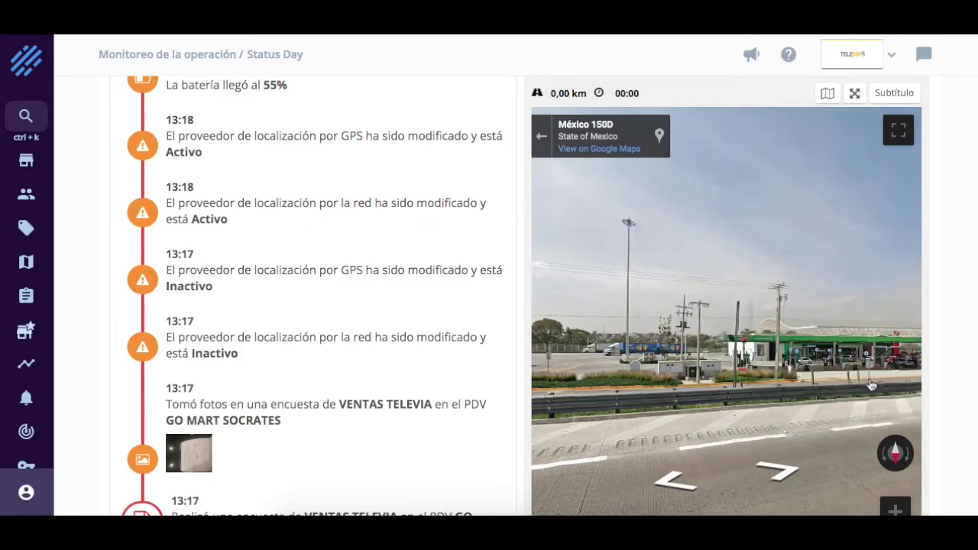
Step: Examine the gas station and the store behind its pumps up close in Street View
left_click(896, 509)
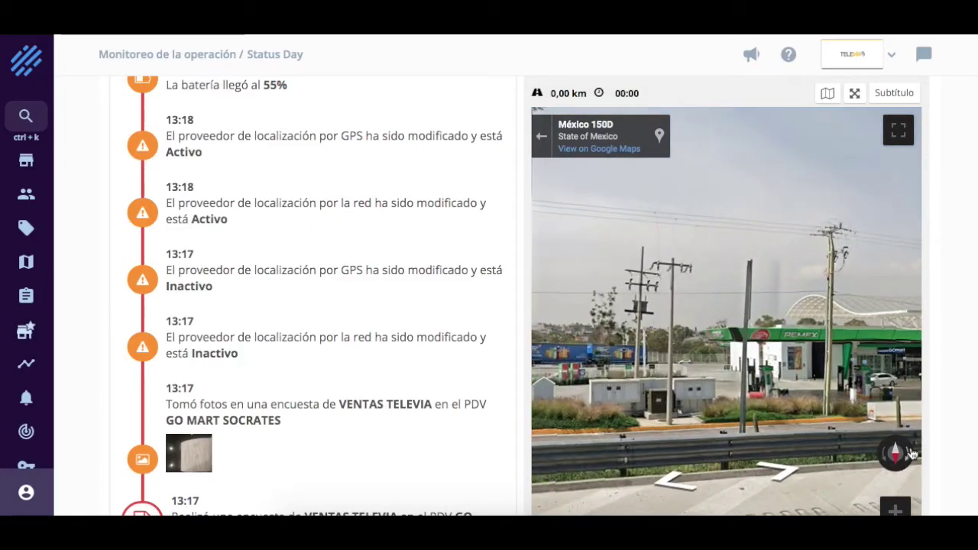
left_click(895, 454)
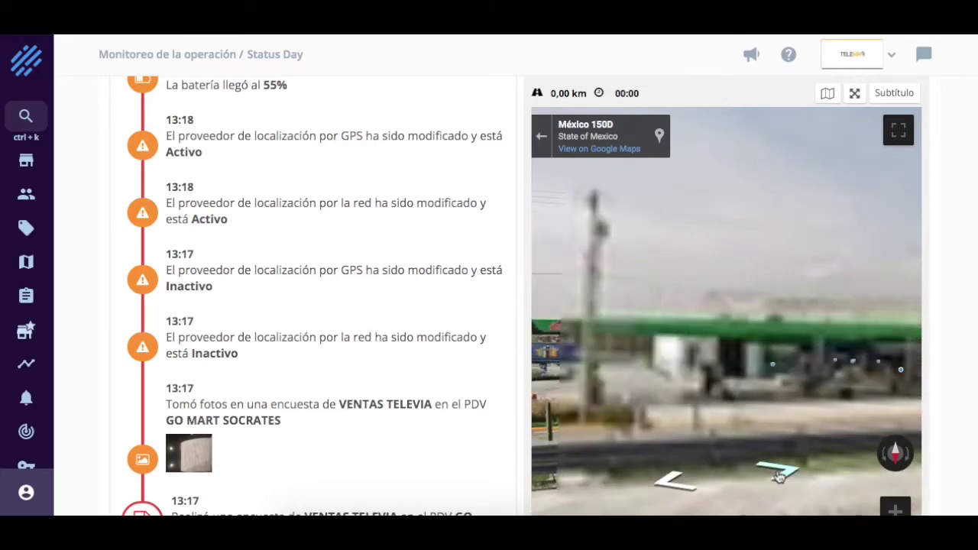
left_click(905, 512)
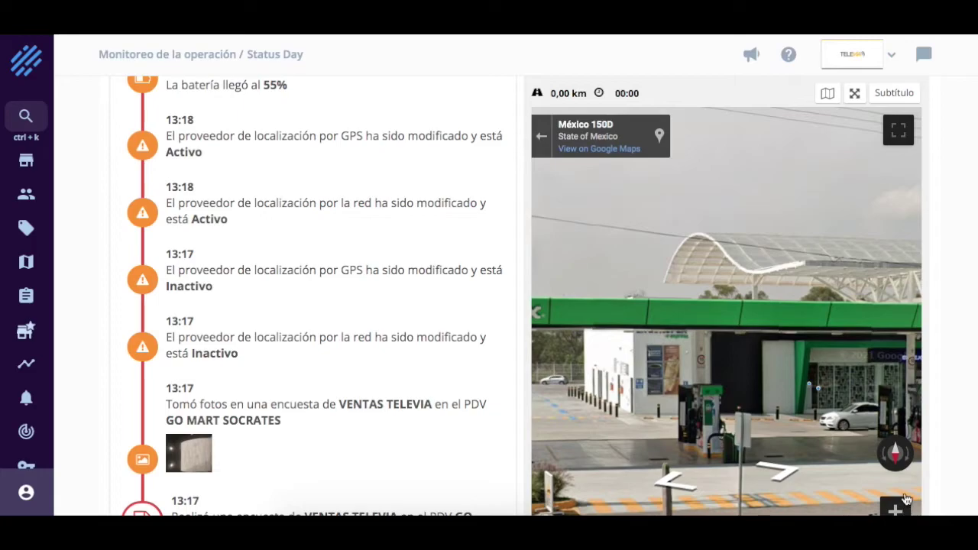
left_click_drag(877, 411, 667, 423)
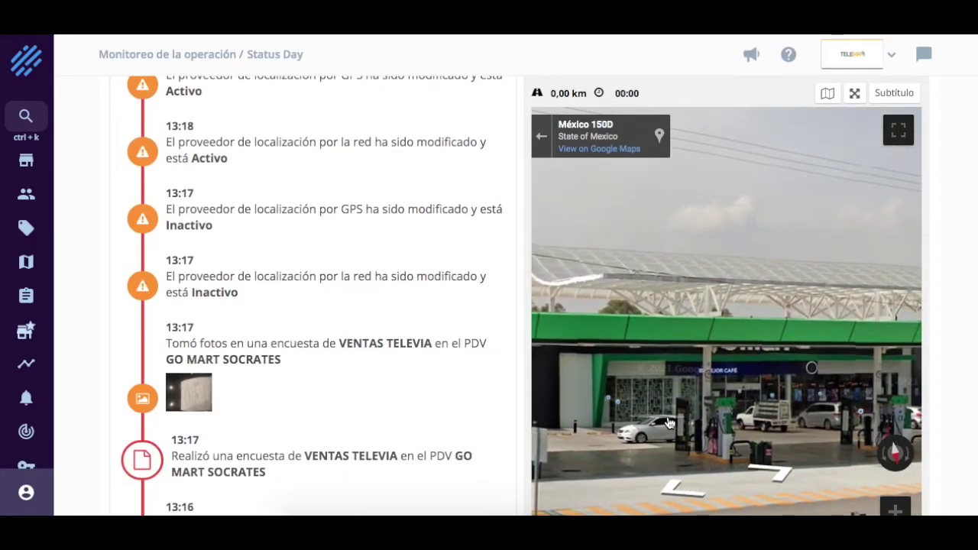
left_click_drag(803, 419, 768, 399)
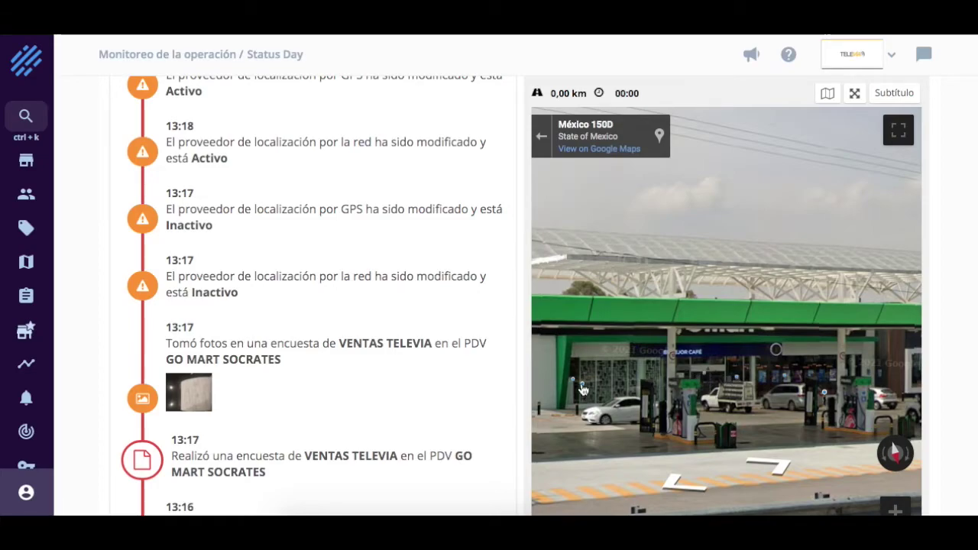
left_click(896, 510)
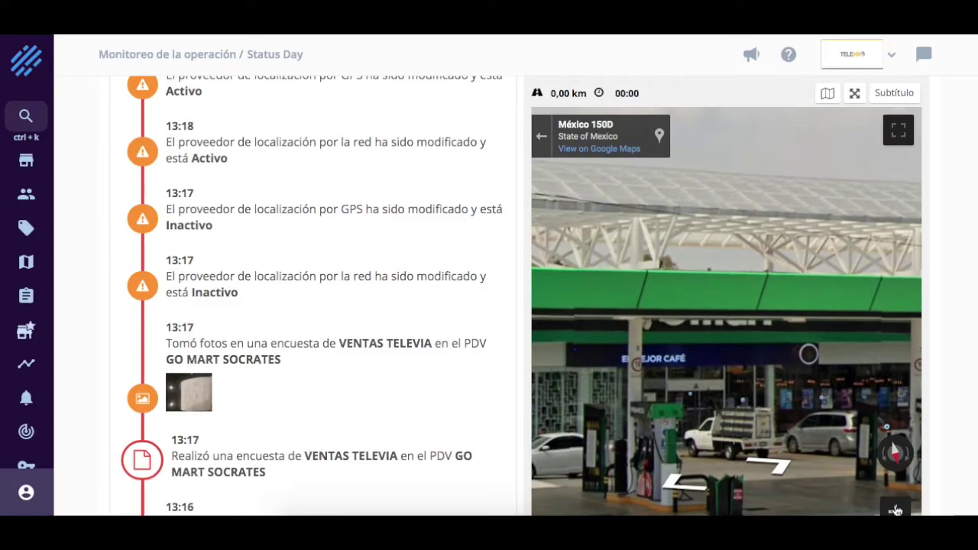
Step: Review the location-provider, battery and survey entries of the employee's Status Day timeline, including the latest entries of the day
mouse_move(29, 90)
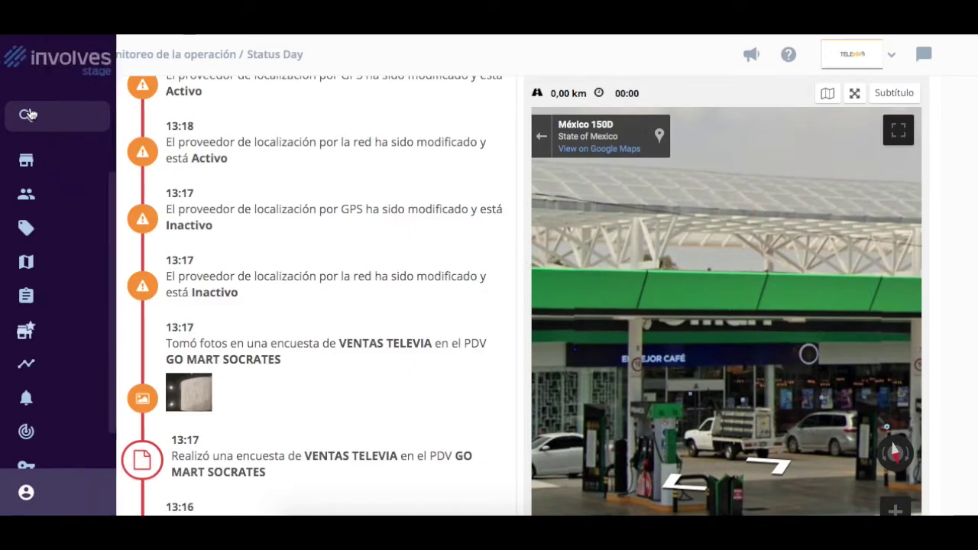
scroll(115, 321, "down", 1)
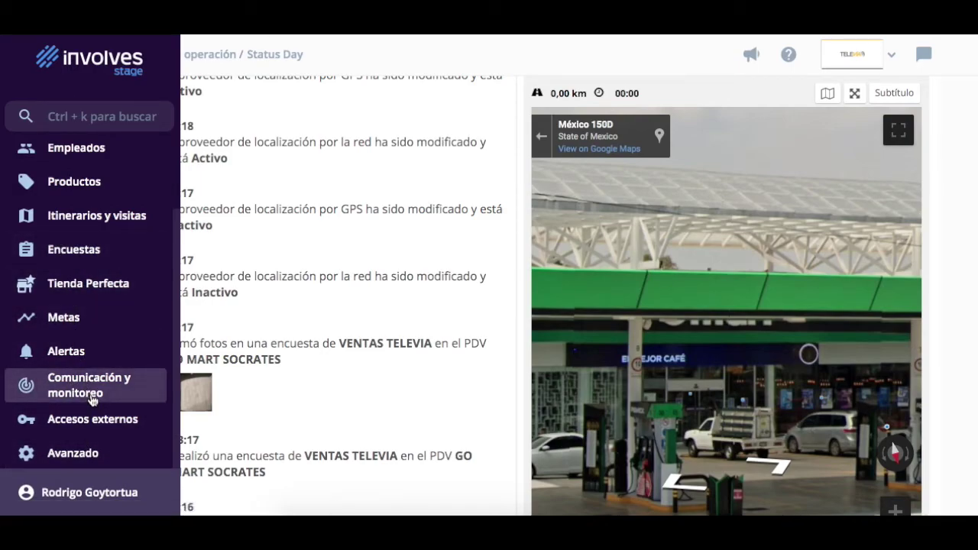
scroll(268, 268, "up", 20)
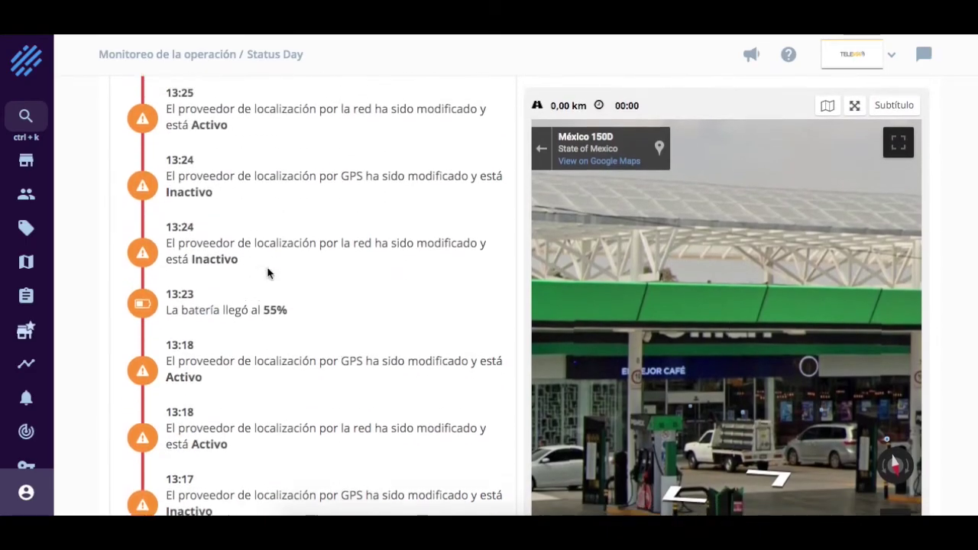
scroll(268, 268, "up", 20)
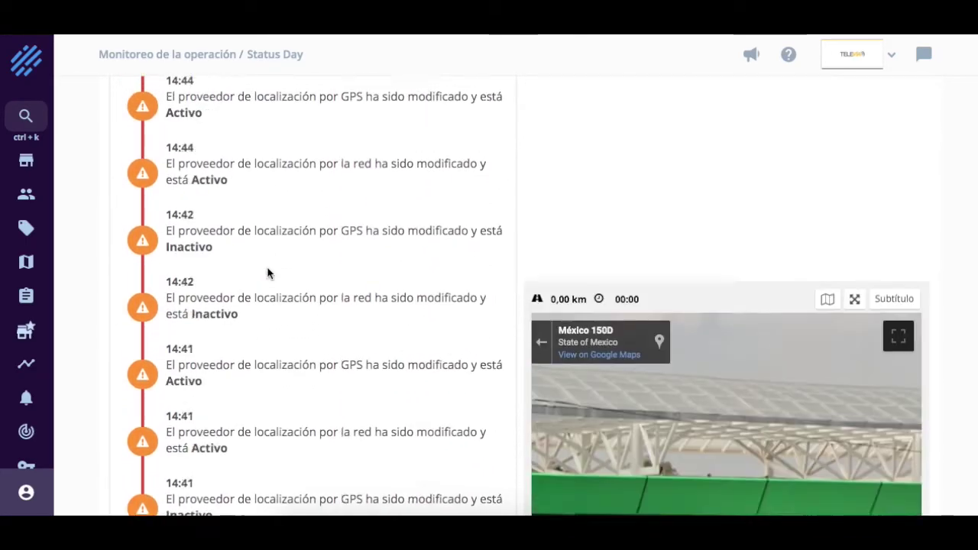
scroll(267, 267, "up", 10)
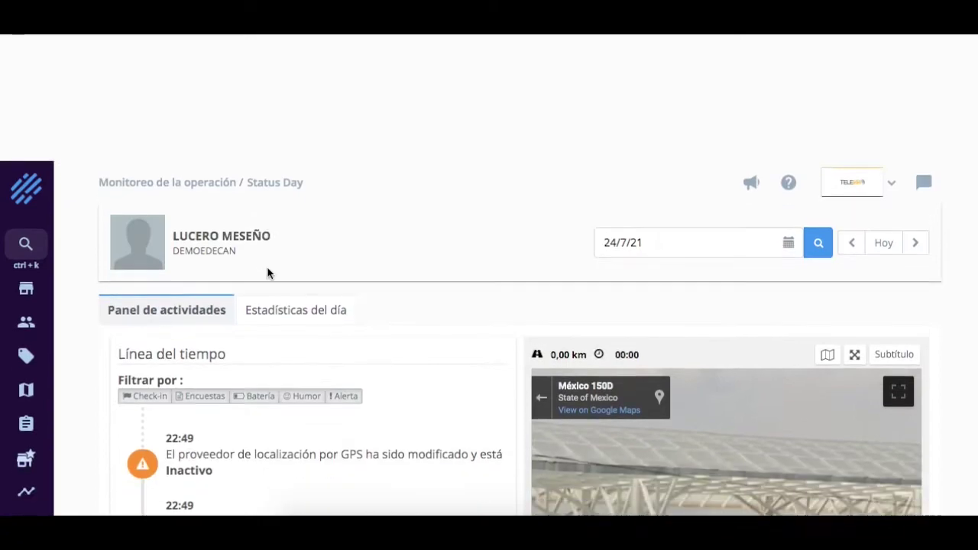
scroll(269, 273, "down", 2)
scroll(268, 273, "down", 3)
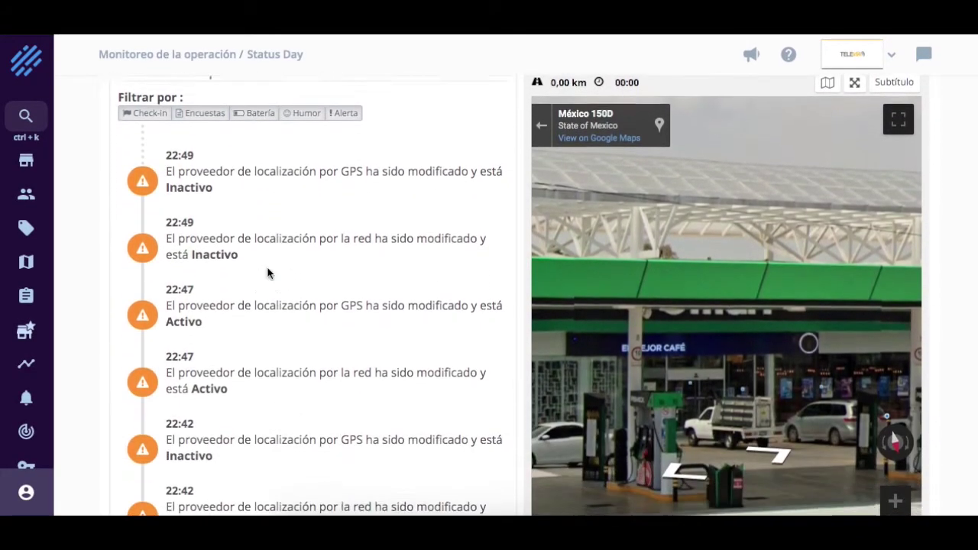
scroll(268, 272, "down", 5)
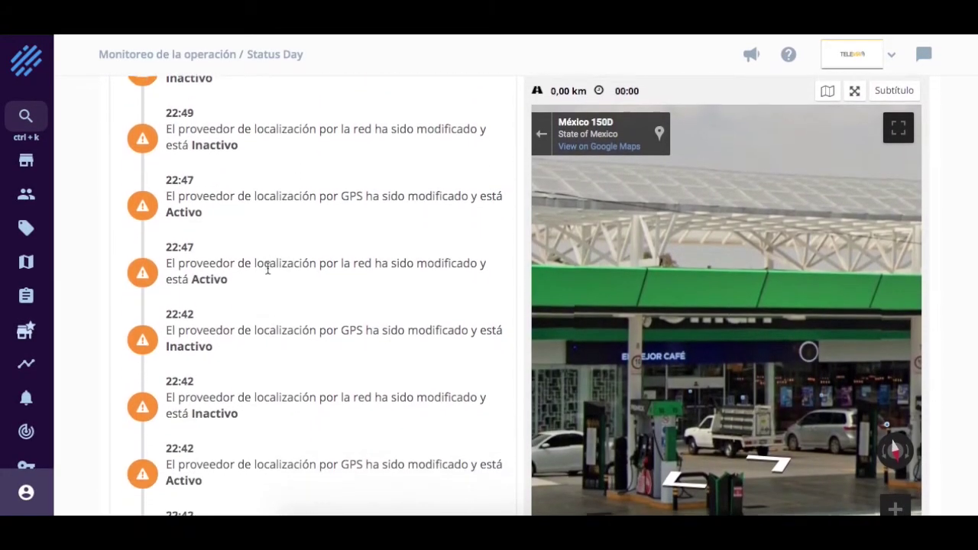
scroll(268, 273, "down", 2)
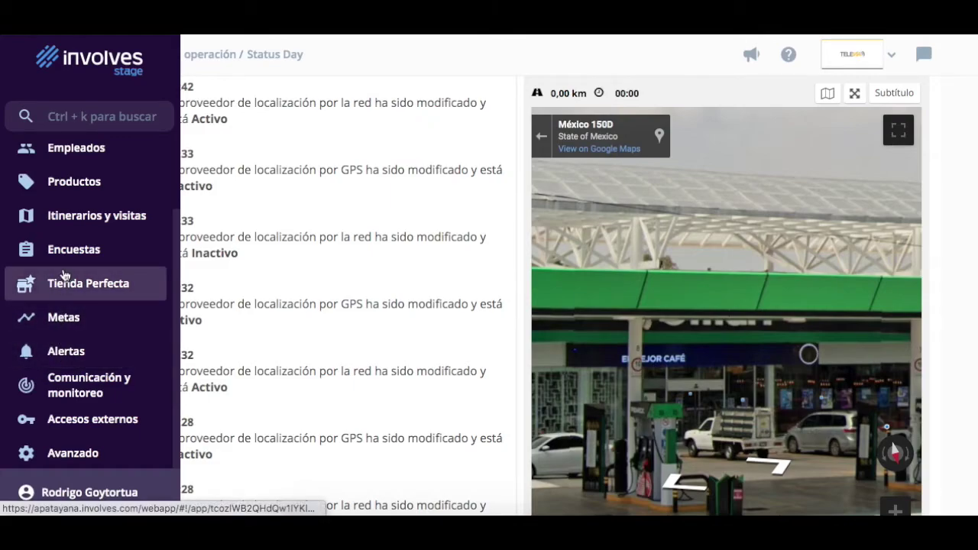
Step: Open the Cubos OLAP report belonging to the surveys (Encuestas) module
left_click(86, 250)
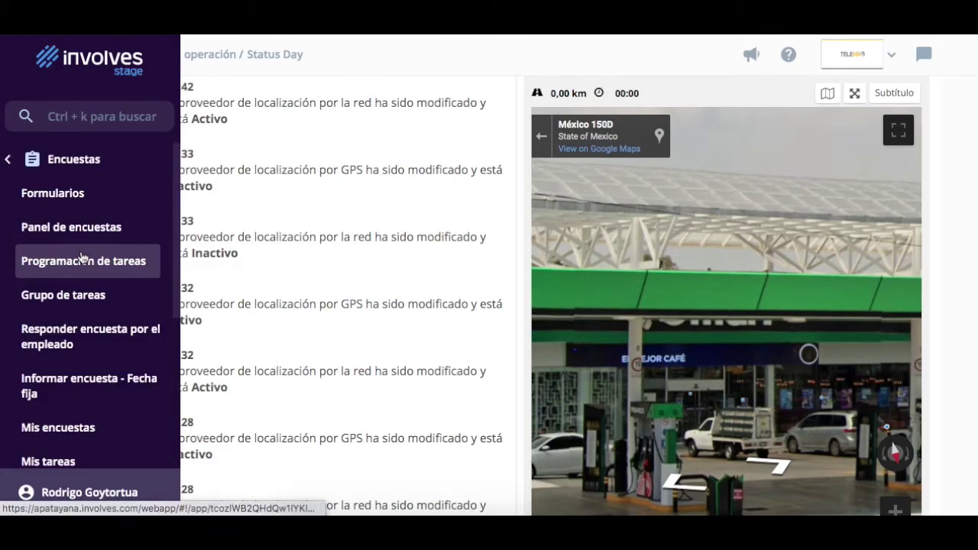
scroll(61, 405, "down", 5)
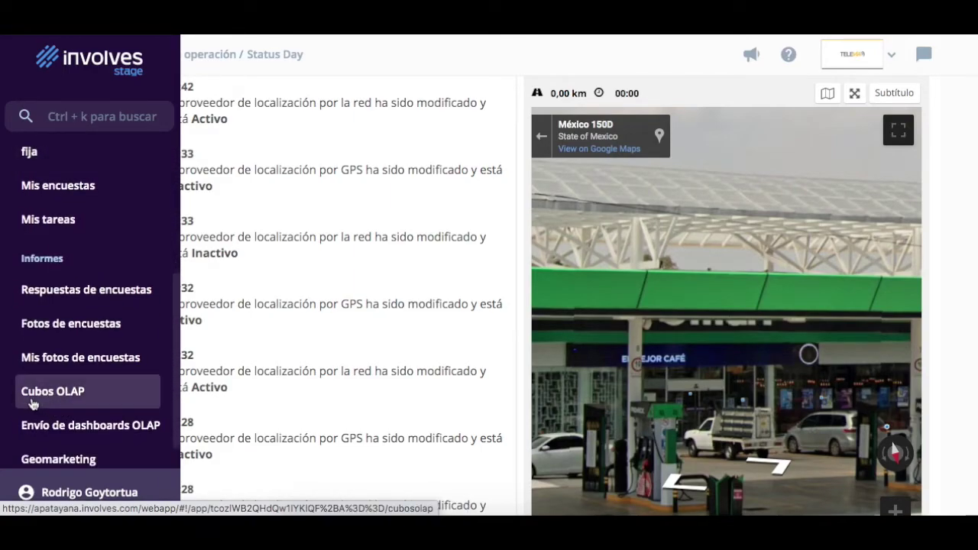
left_click(33, 393)
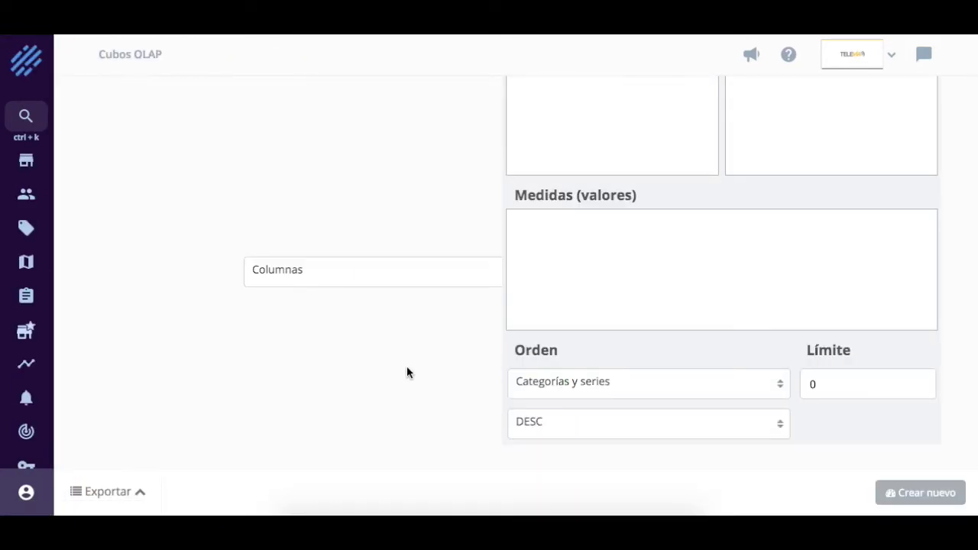
Step: Load the saved OLAP configuration VENTAS TOTALES for the VENTAS TELEVIA form
scroll(407, 372, "up", 5)
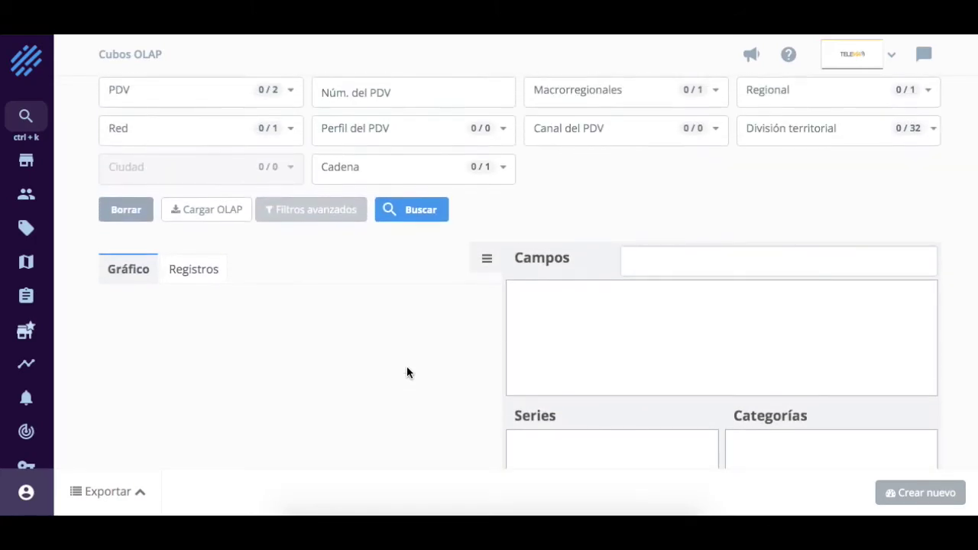
left_click(194, 218)
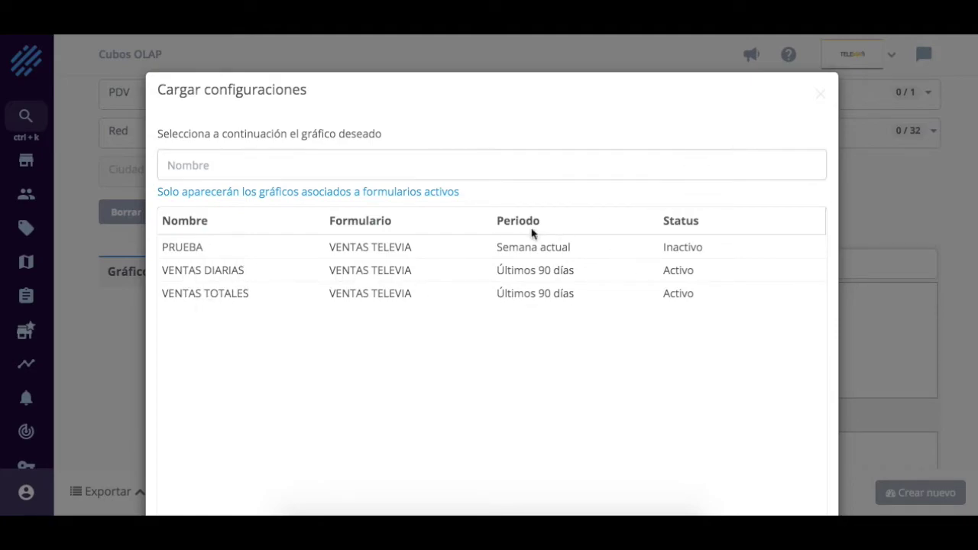
left_click(374, 295)
double_click(379, 293)
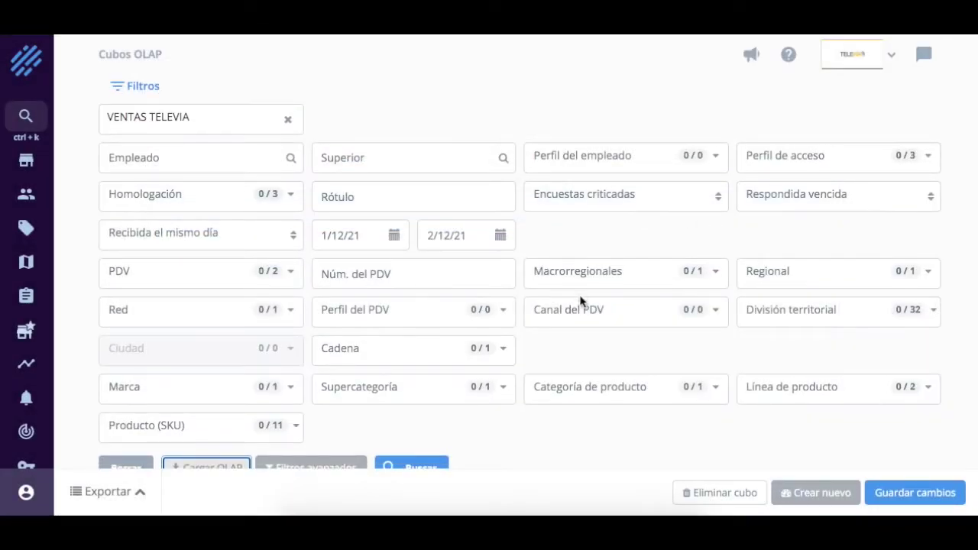
Step: Check the access profiles offered by the Perfil de acceso filter without selecting any
scroll(581, 300, "down", 1)
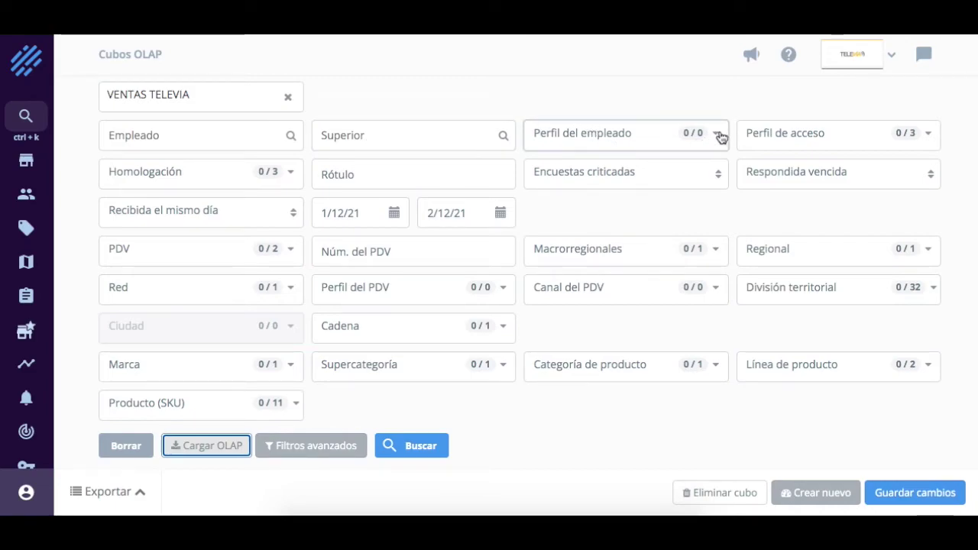
left_click(929, 136)
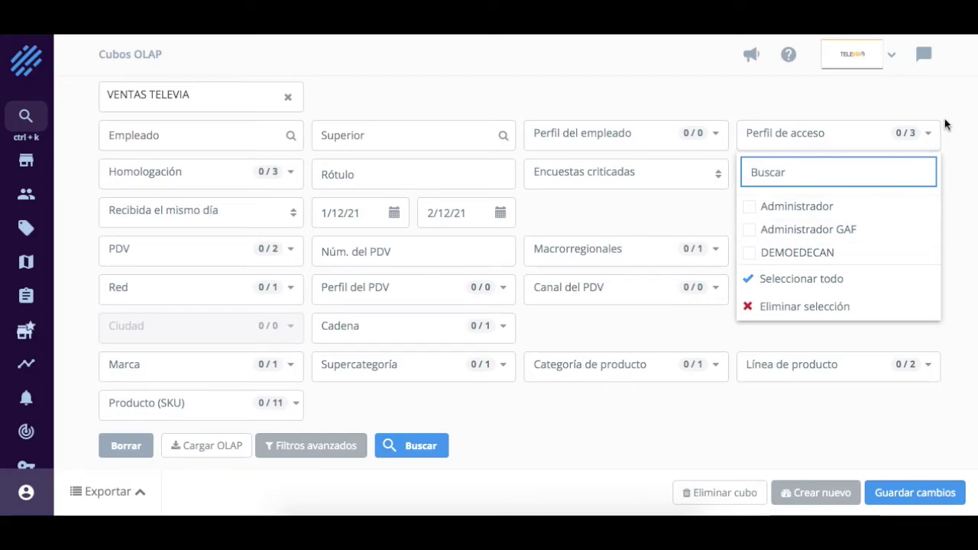
left_click(928, 135)
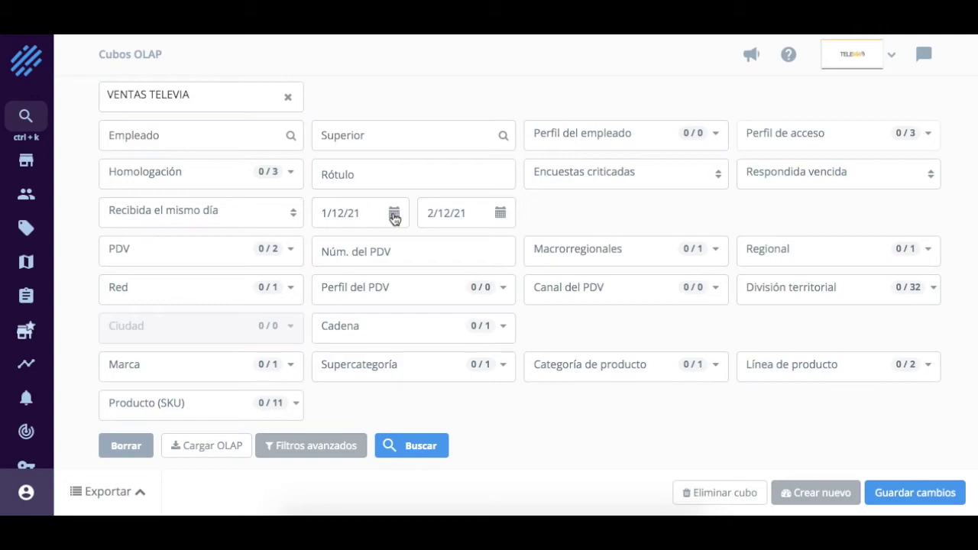
Step: Set the start date of the report period to 1/7/21
left_click(395, 216)
left_click(337, 253)
left_click(337, 253)
left_click(337, 253)
left_click(337, 253)
left_click(337, 253)
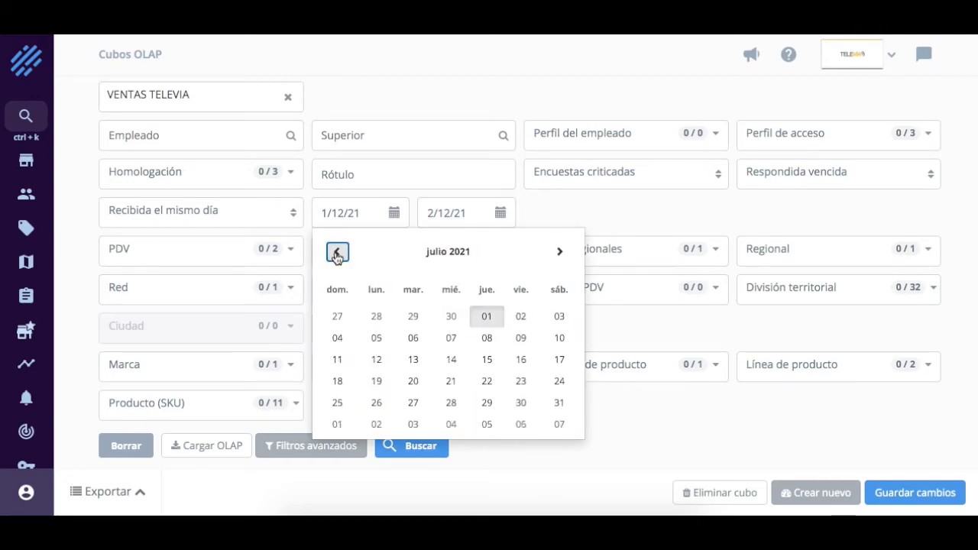
left_click(487, 316)
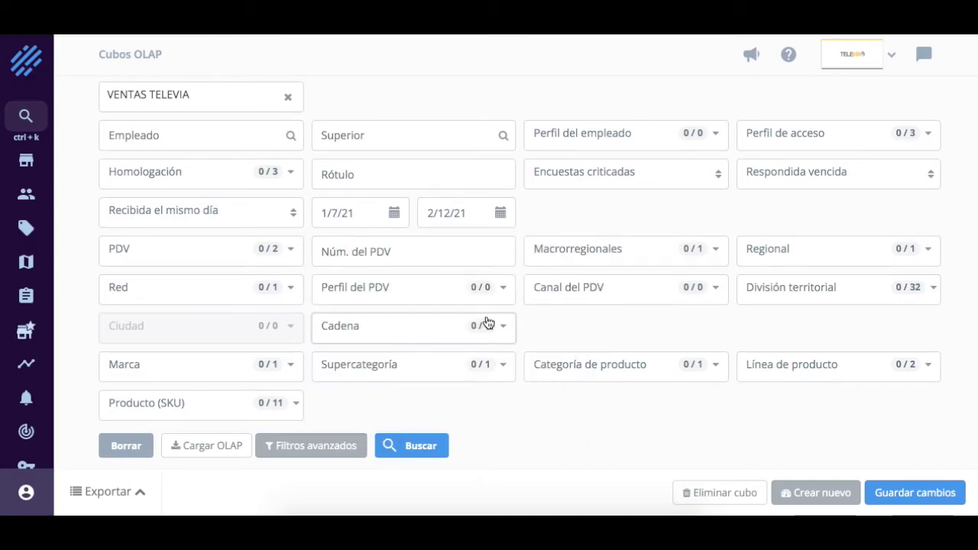
Step: Set the end date of the report period to 31/7/21
left_click(501, 219)
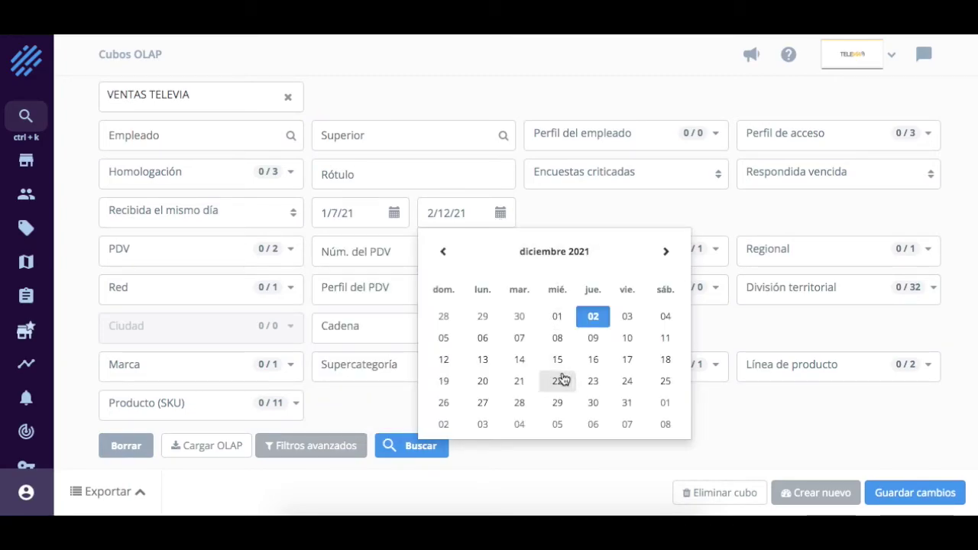
left_click(445, 254)
left_click(445, 254)
left_click(445, 254)
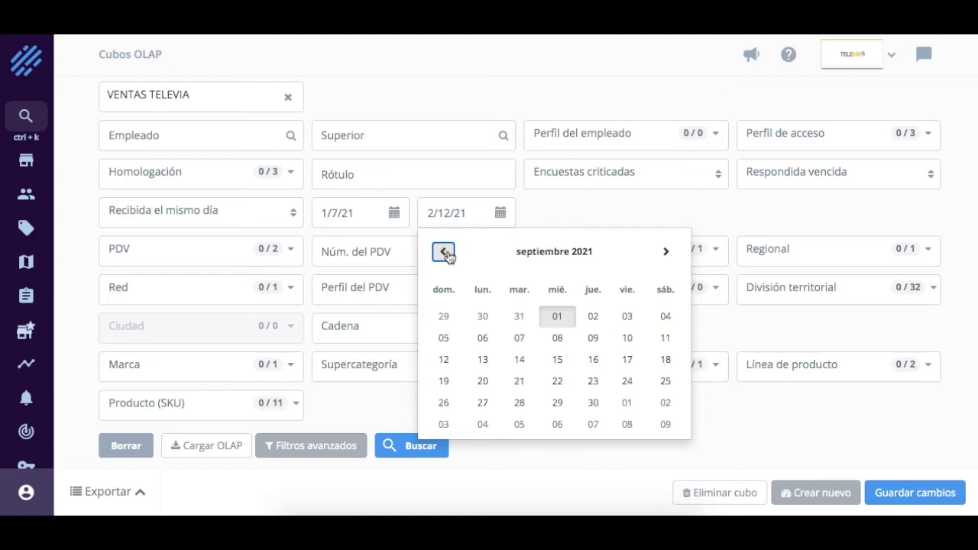
left_click(445, 254)
left_click(445, 254)
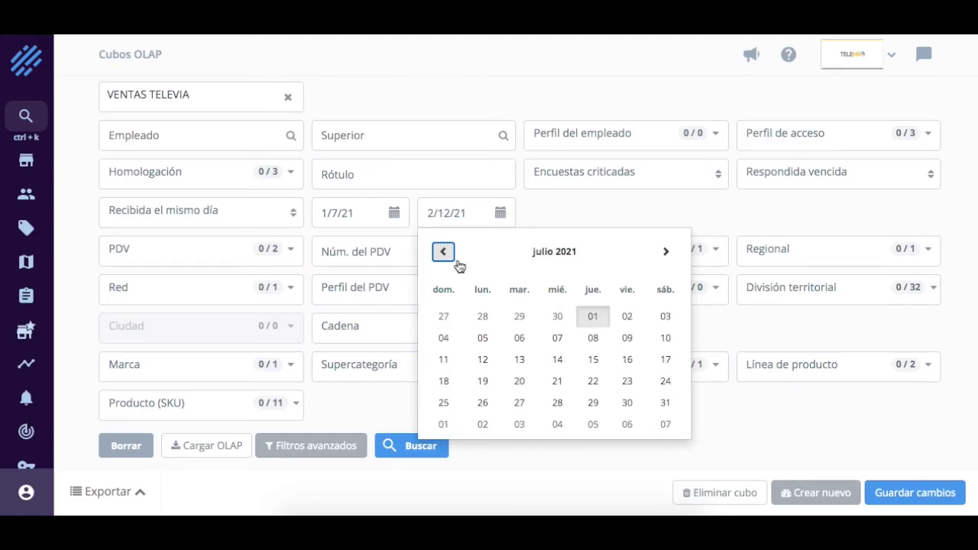
left_click(665, 405)
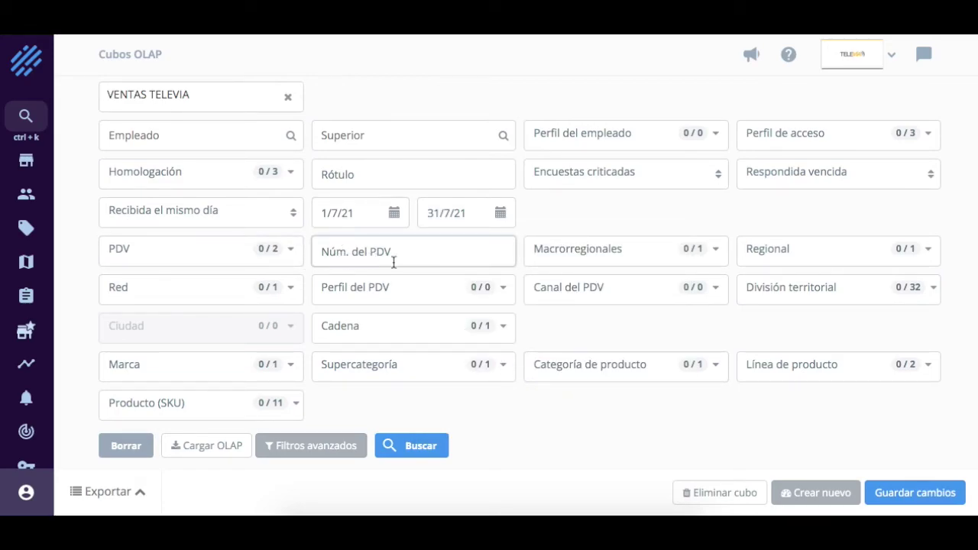
Step: Check the options offered by the PDV, Macrorregionales and Regional filters, leaving all of them unselected
left_click(291, 252)
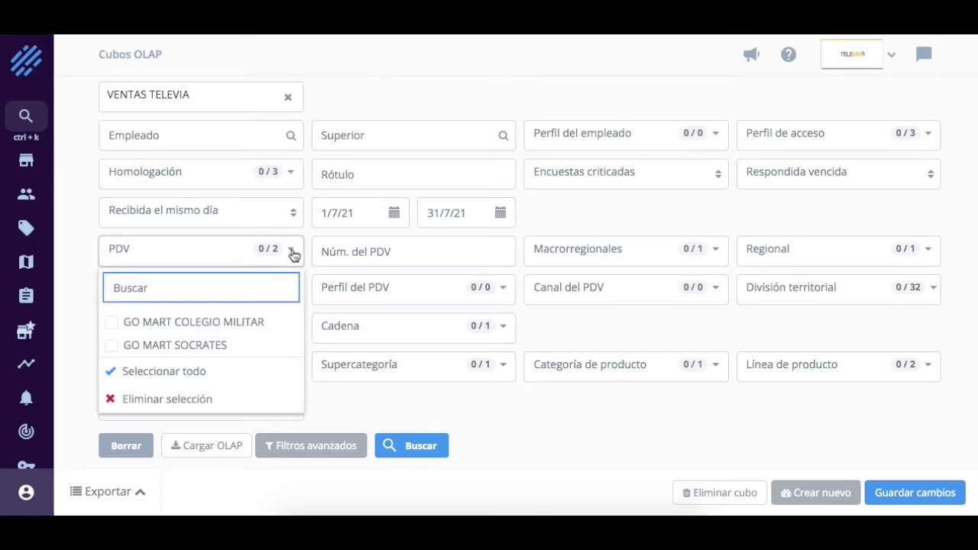
left_click(291, 252)
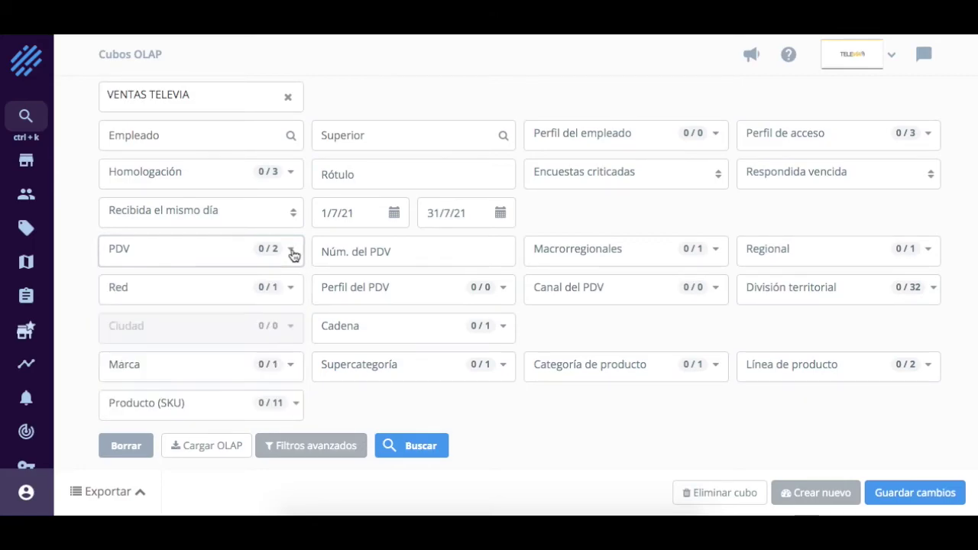
left_click(720, 256)
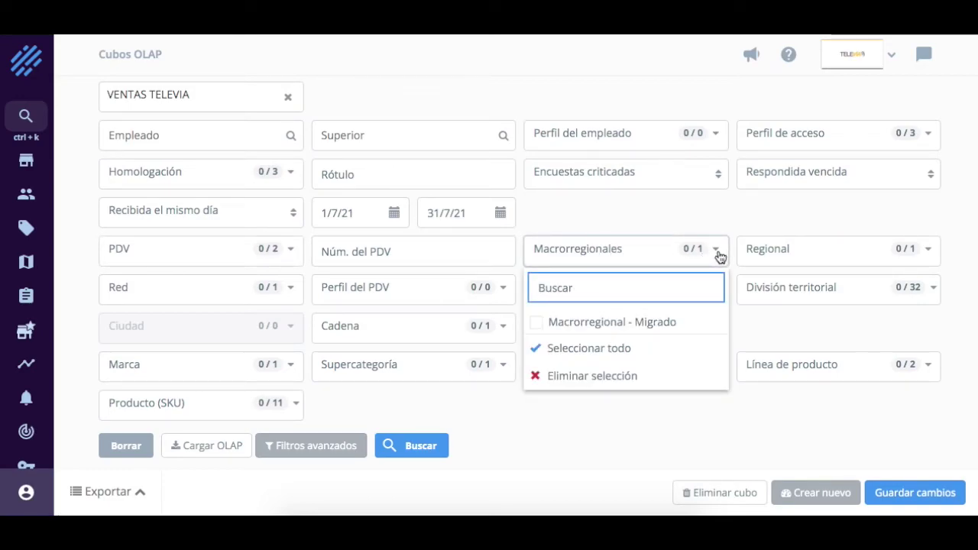
left_click(719, 257)
left_click(933, 257)
left_click(932, 258)
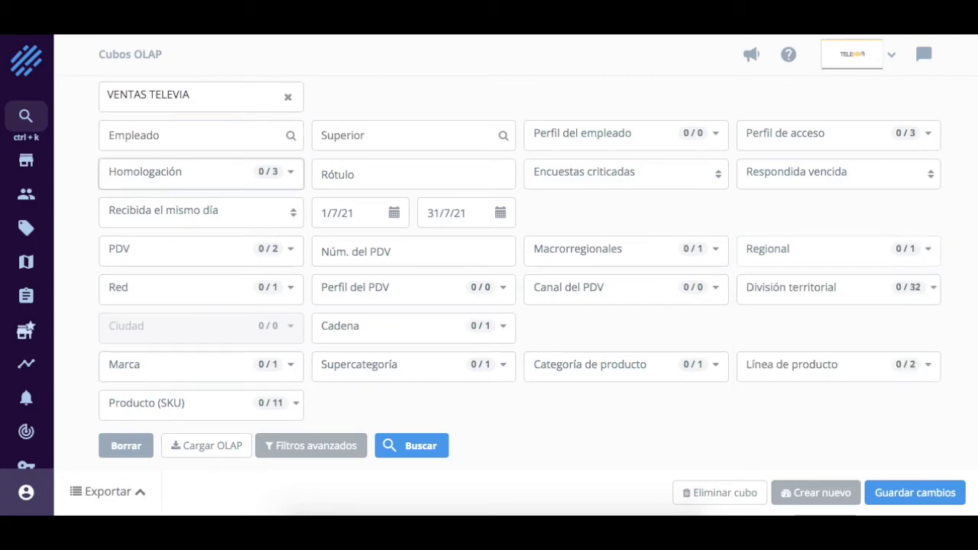
Step: Examine the options of the Producto (SKU) and Supercategoría filters without selecting any
left_click(295, 405)
scroll(380, 374, "down", 3)
scroll(380, 374, "down", 1)
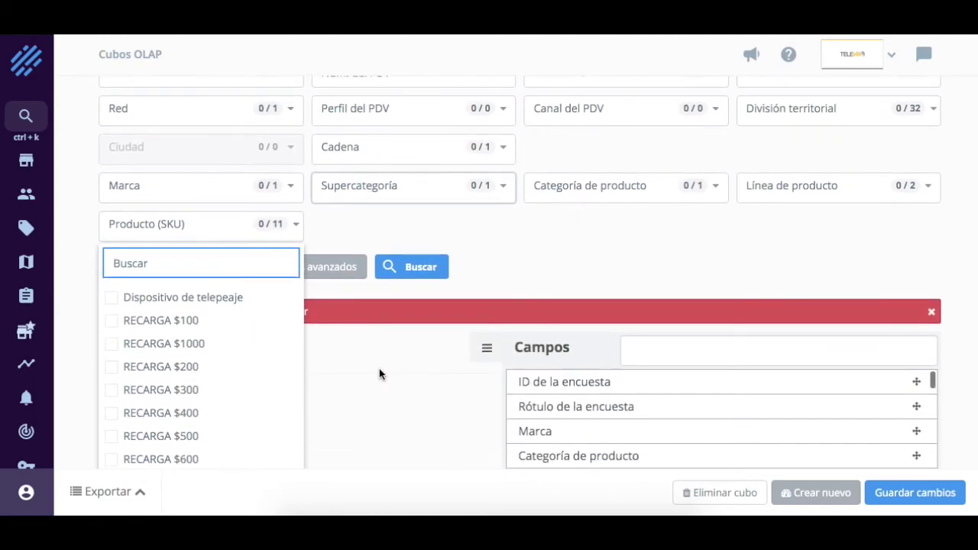
scroll(256, 358, "down", 2)
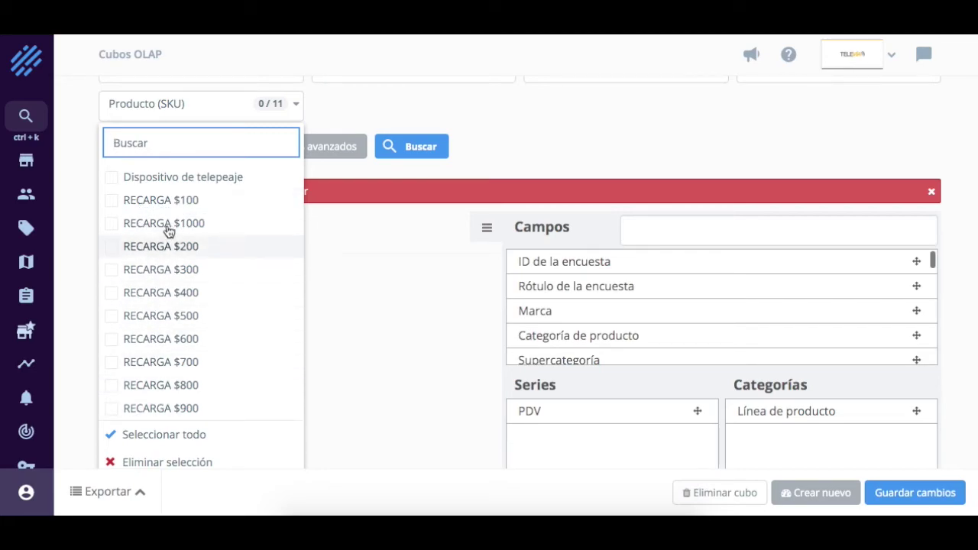
scroll(403, 360, "down", 1)
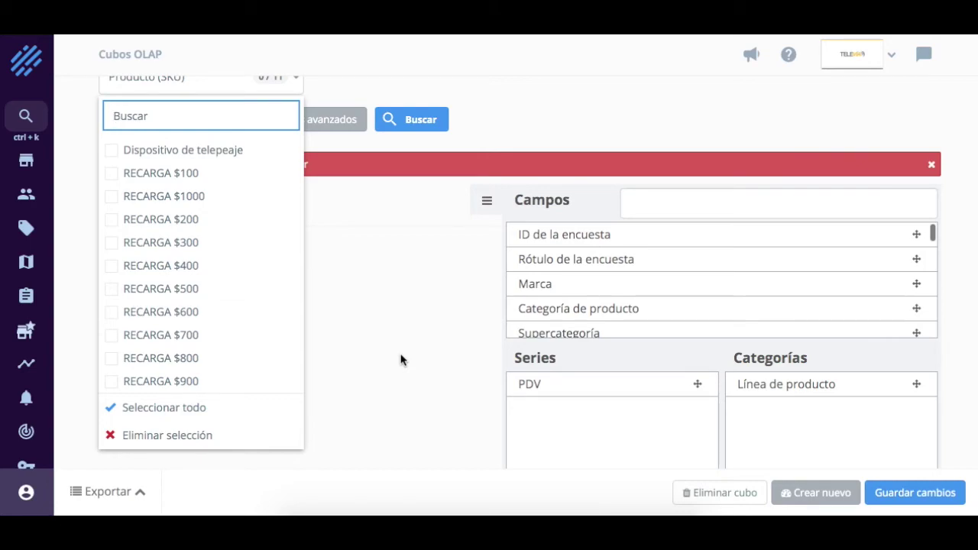
scroll(400, 360, "up", 3)
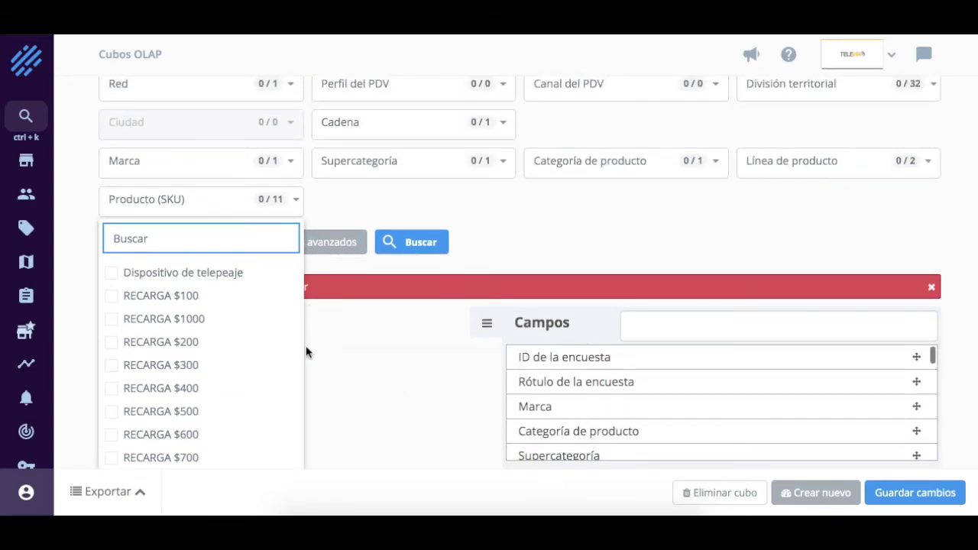
scroll(197, 390, "down", 1)
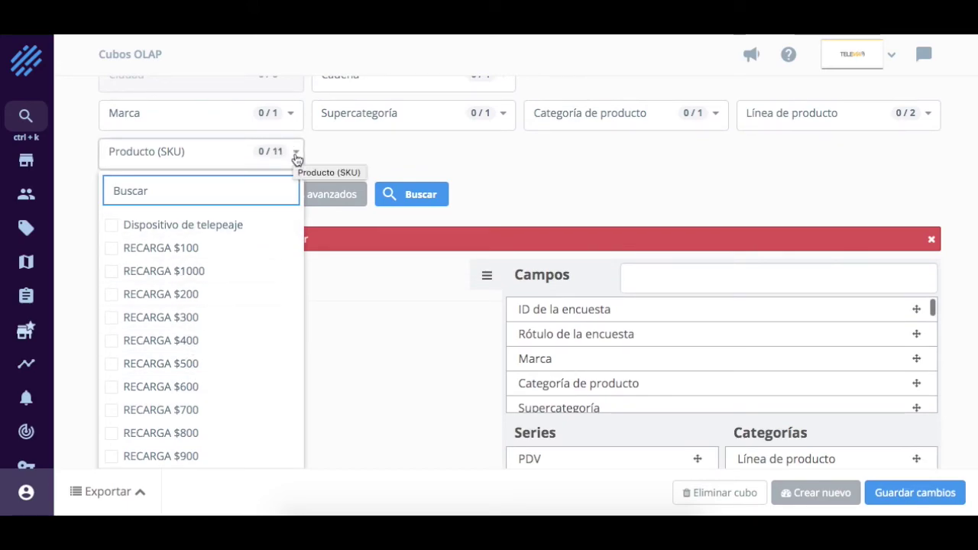
left_click(297, 157)
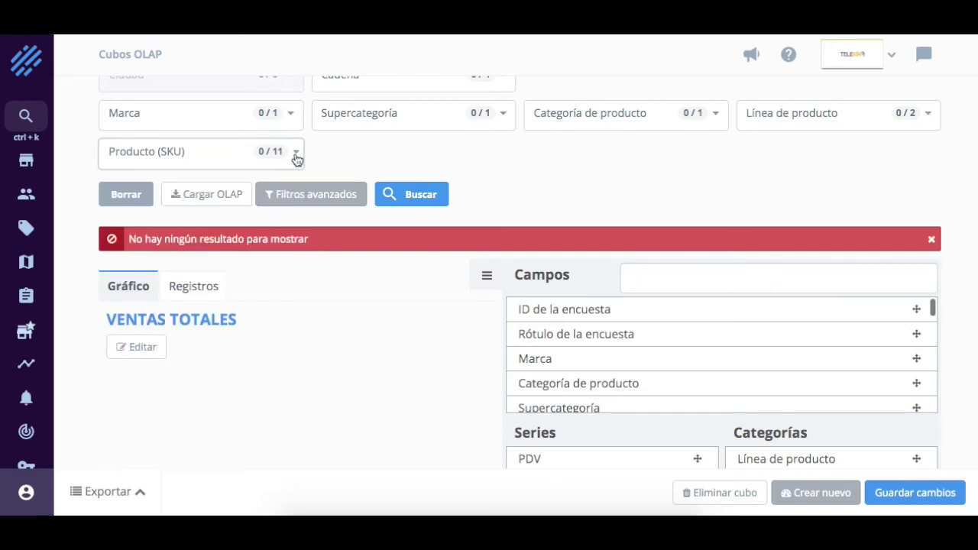
left_click(504, 124)
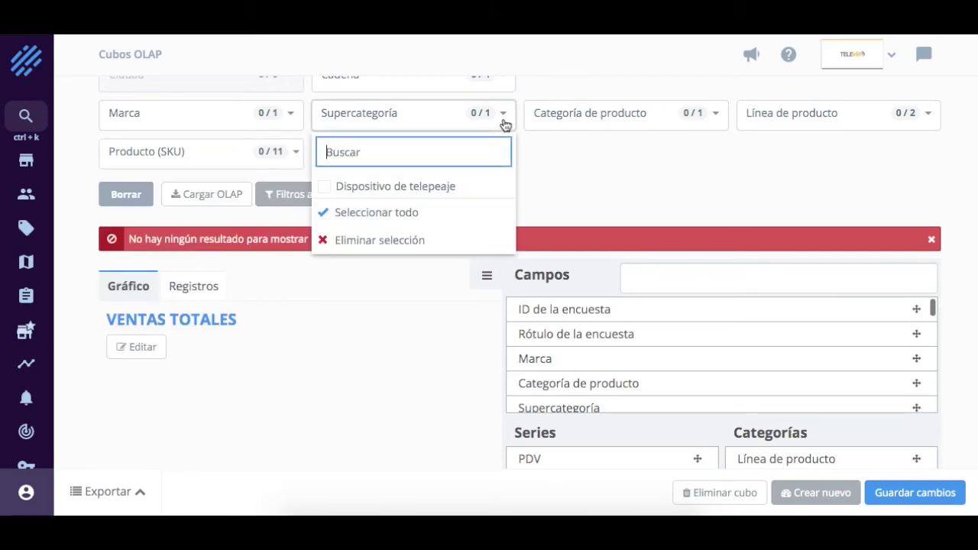
left_click(504, 124)
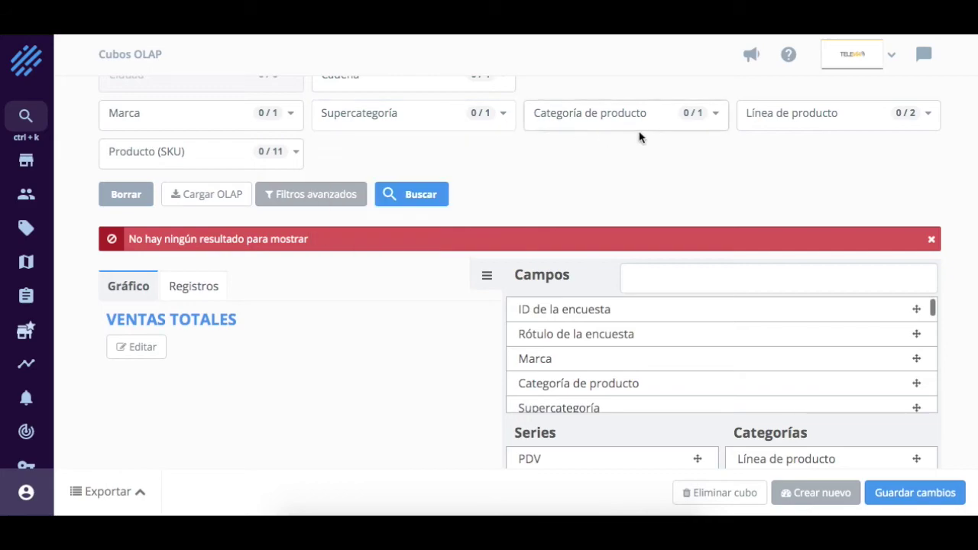
Step: Check the options of the Categoría de producto filter without selecting any, and run the VENTAS TOTALES search for the chosen period
left_click(721, 114)
left_click(720, 115)
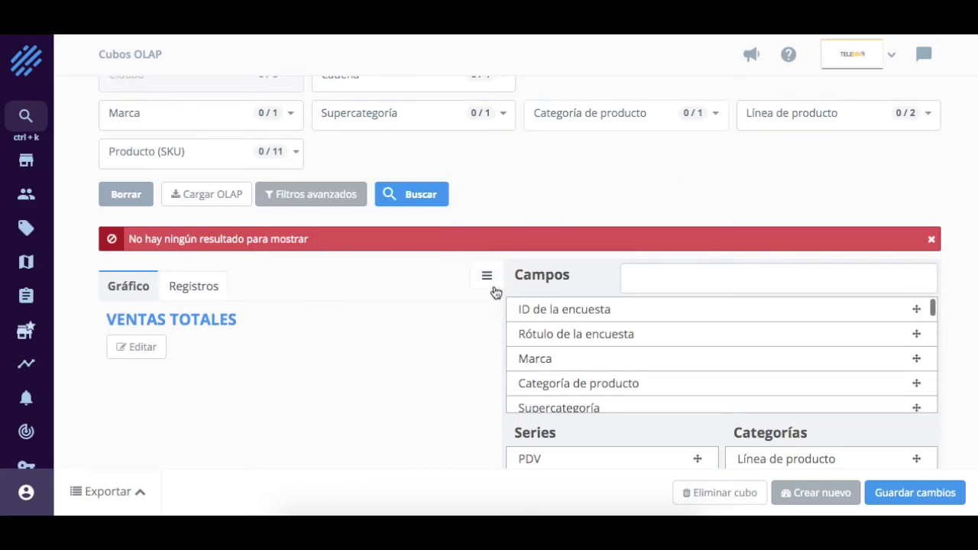
scroll(403, 315, "up", 4)
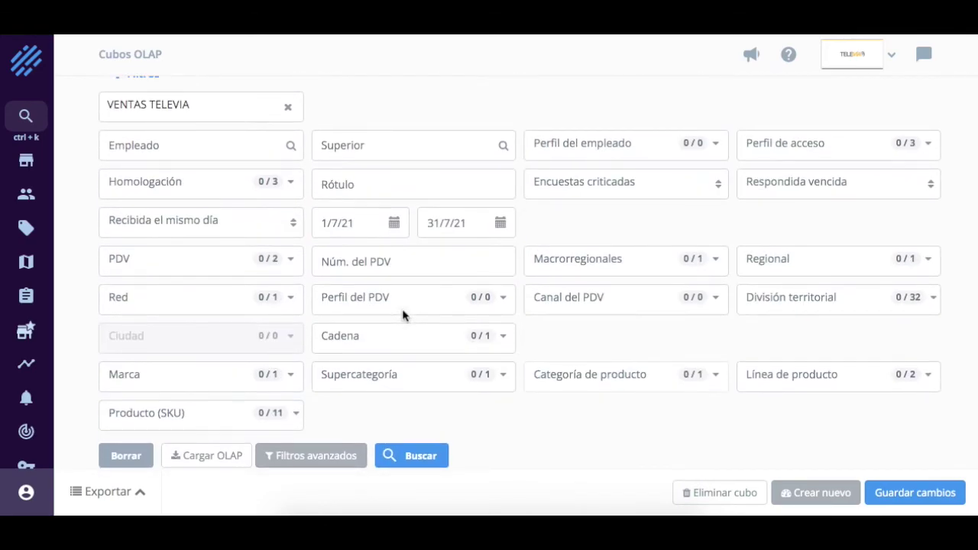
scroll(404, 315, "down", 2)
left_click(399, 349)
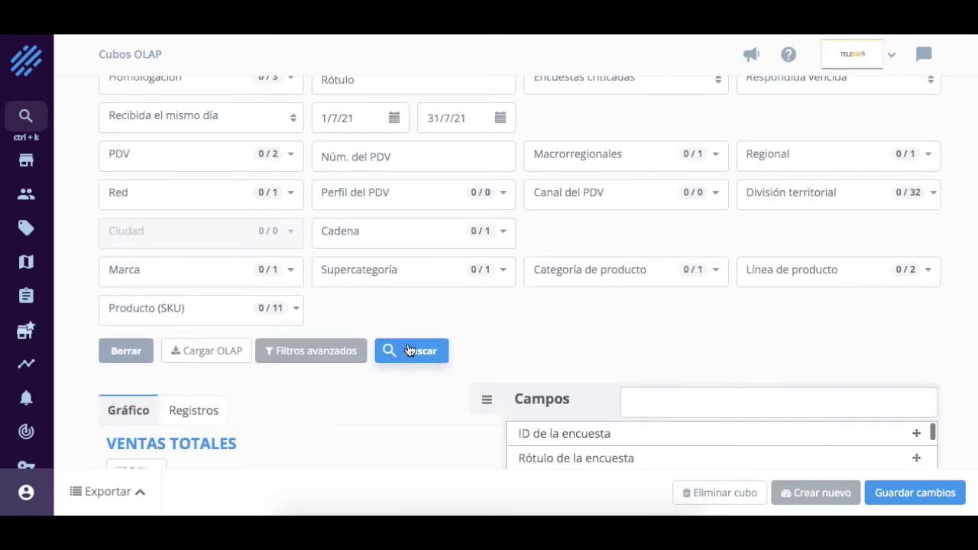
scroll(576, 340, "up", 2)
scroll(577, 339, "down", 9)
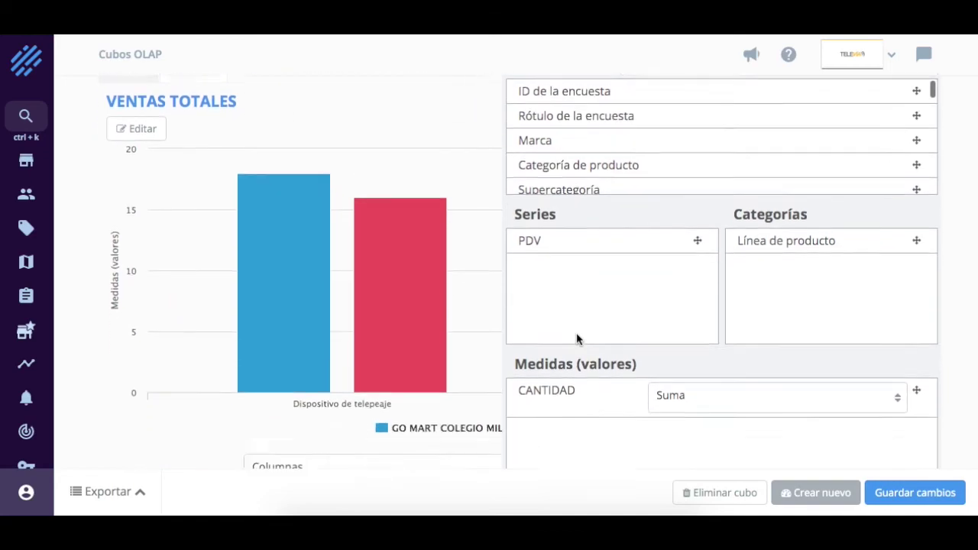
Step: Read the sales quantity of each store's bar for Dispositivo de telepeaje in the VENTAS TOTALES chart
scroll(577, 339, "up", 3)
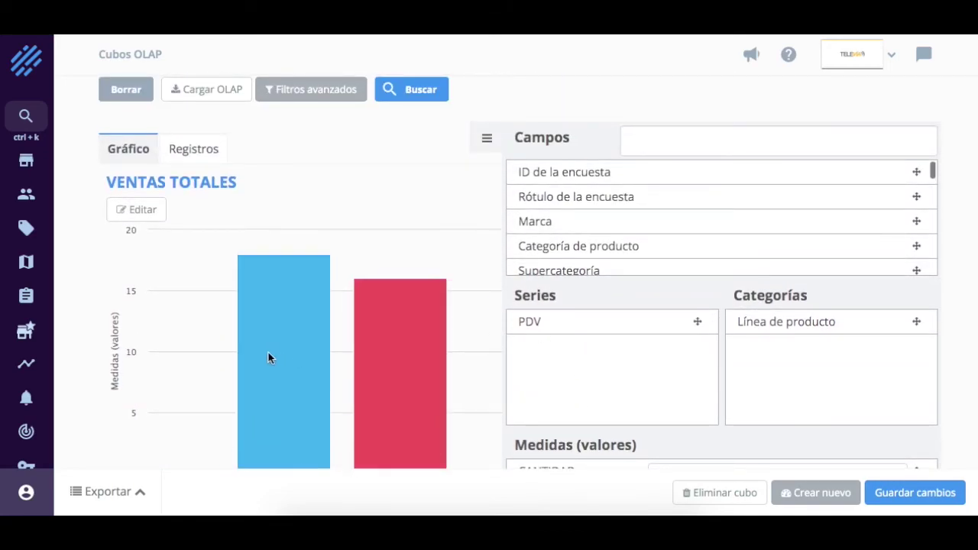
scroll(415, 270, "down", 2)
mouse_move(305, 266)
mouse_move(397, 258)
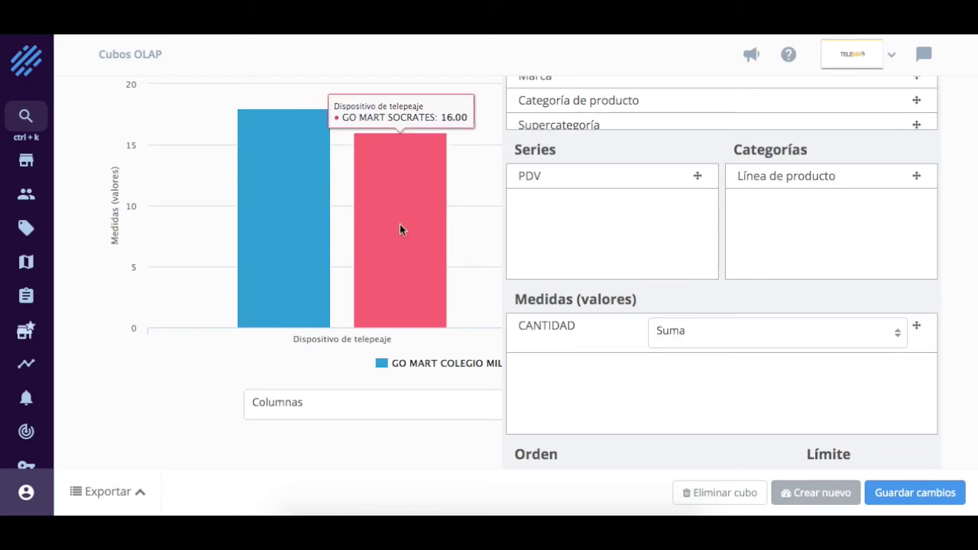
Step: Hide the field configuration area to widen the chart, and check the bar values for RECARGA and Dispositivo de telepeaje
scroll(482, 207, "up", 3)
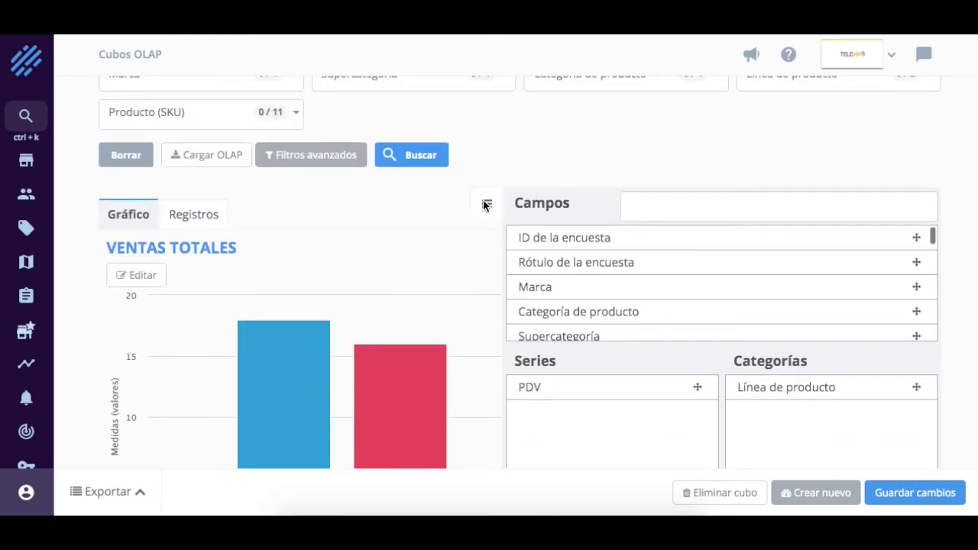
left_click(486, 207)
scroll(504, 344, "down", 3)
mouse_move(678, 281)
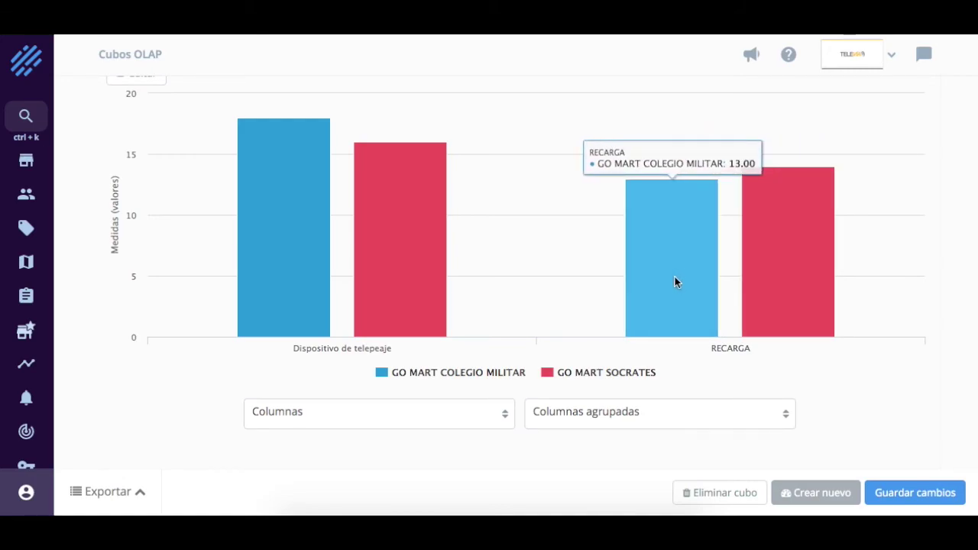
mouse_move(406, 227)
Step: View the report's data as Registros and return to the Gráfico view to check the bars
scroll(406, 227, "up", 3)
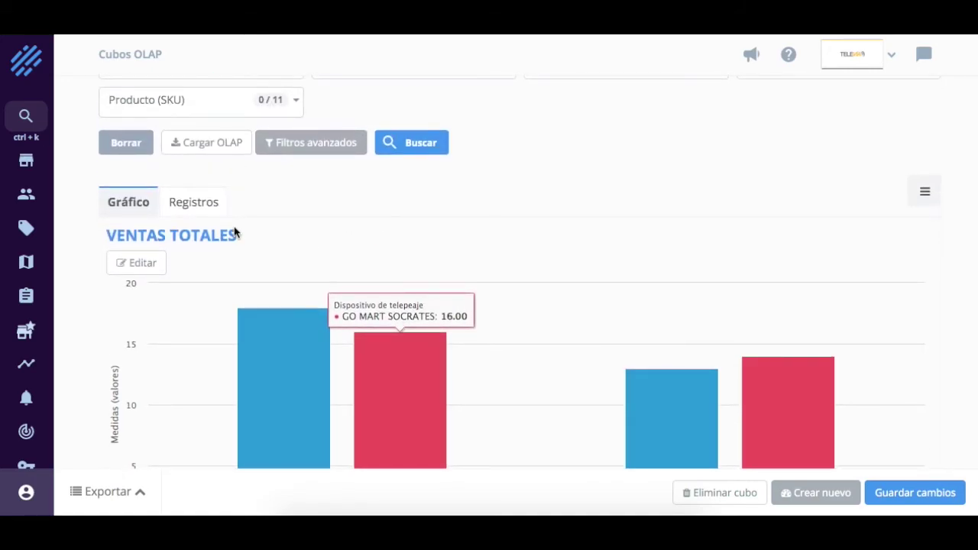
left_click(205, 212)
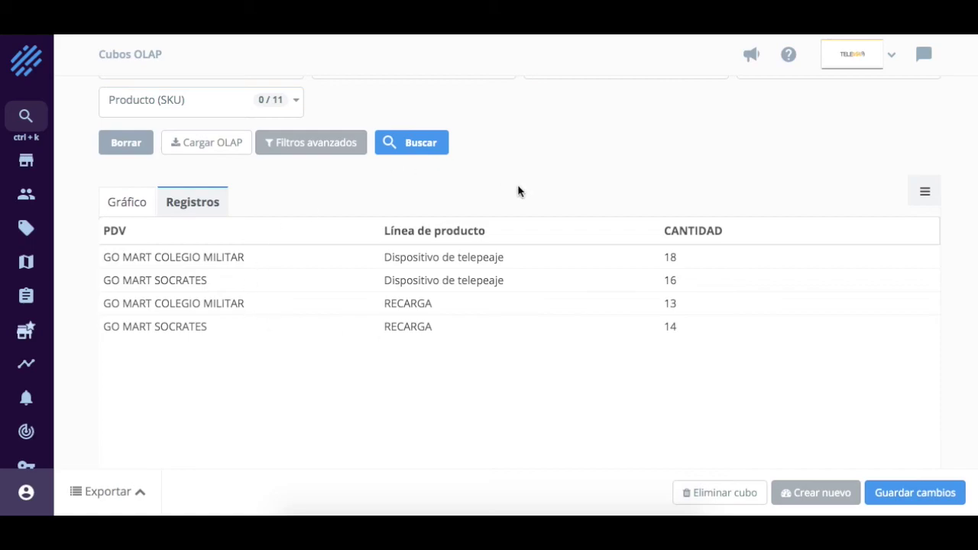
left_click(119, 201)
scroll(356, 290, "down", 3)
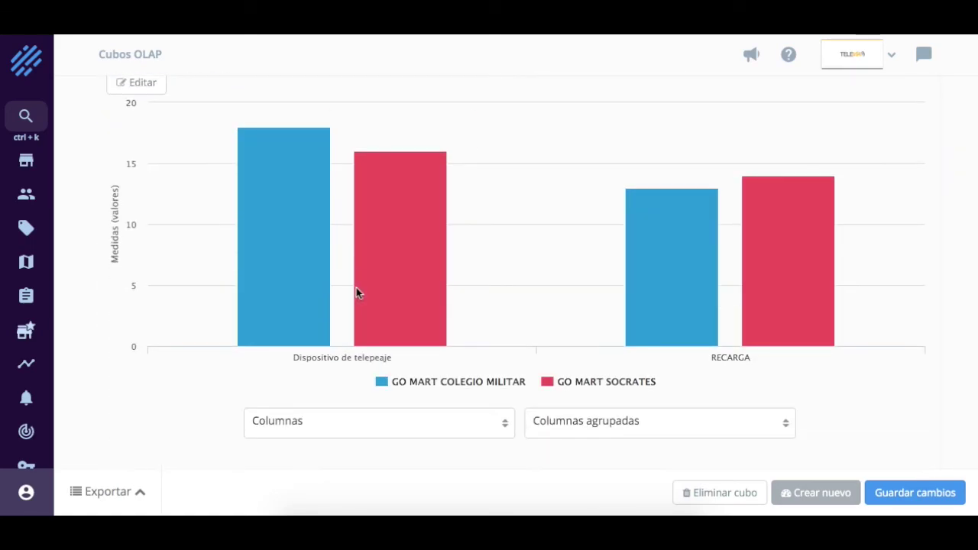
mouse_move(693, 288)
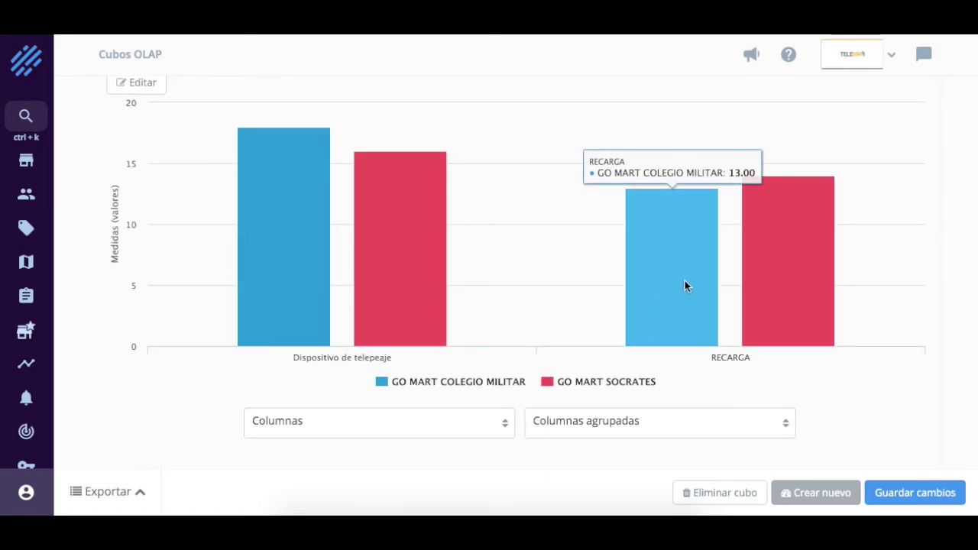
Step: Change the chart's column style to Columnas apiladas
left_click(616, 425)
scroll(622, 323, "down", 2)
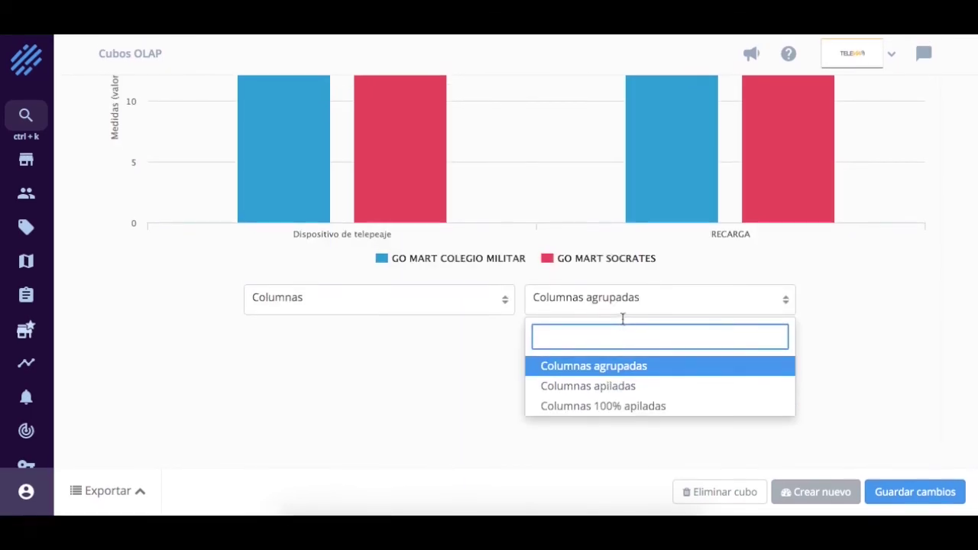
left_click(583, 386)
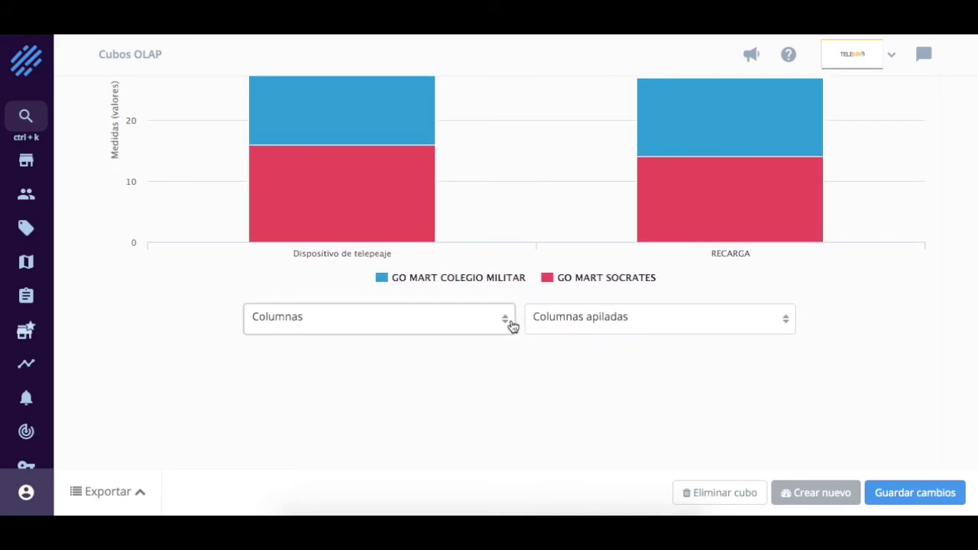
Step: Change the VENTAS TOTALES chart type to Pizza
left_click(513, 325)
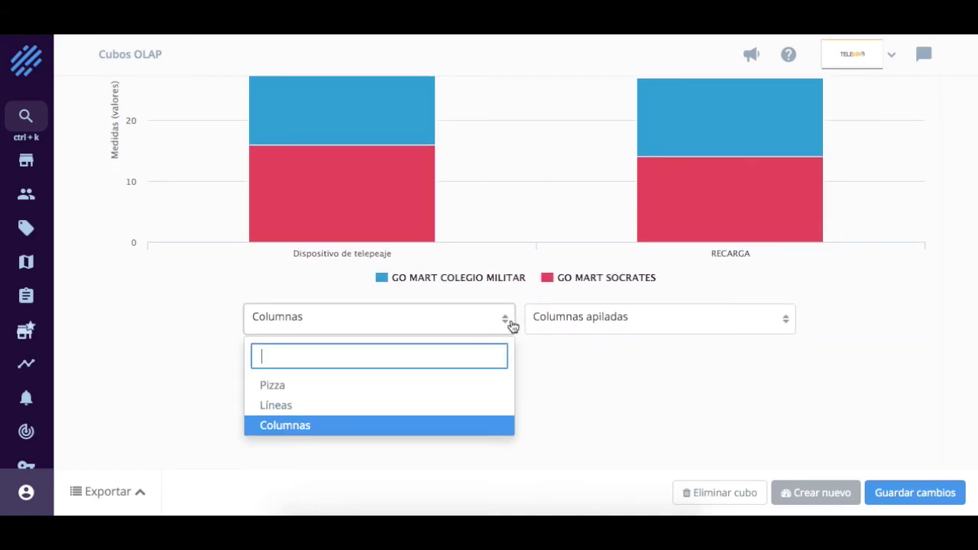
left_click(288, 392)
scroll(410, 399, "down", 3)
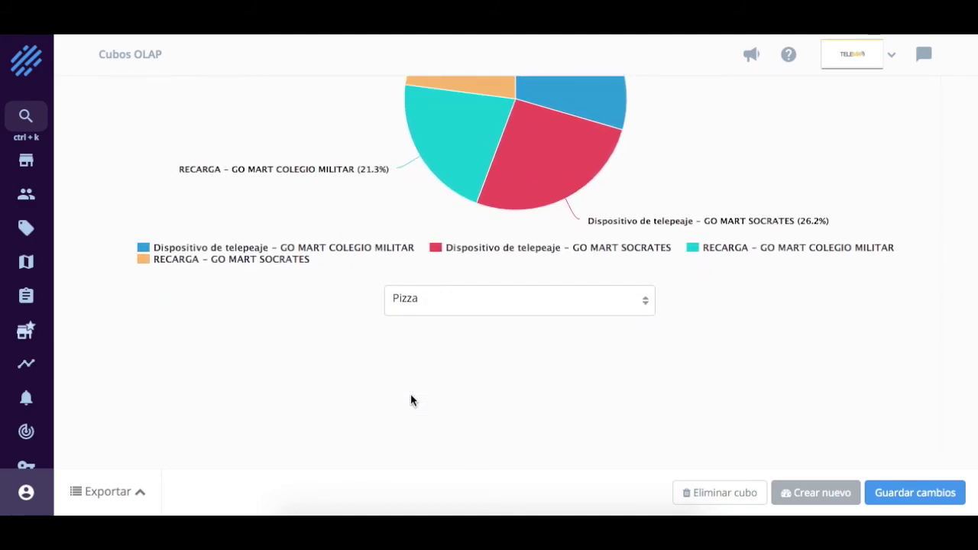
Step: Check the export formats offered for the report without exporting, and examine the slices of the pie chart
left_click(138, 495)
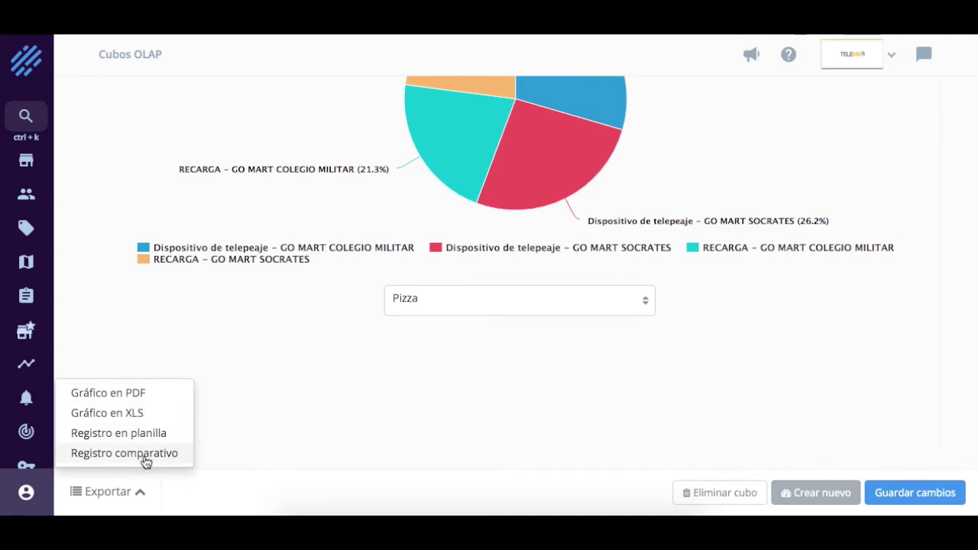
left_click(339, 400)
scroll(338, 400, "up", 5)
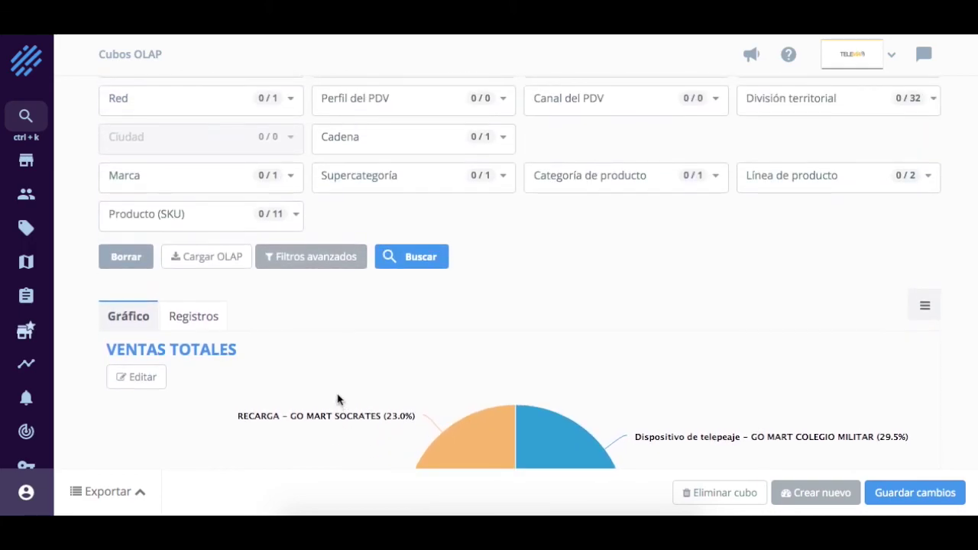
scroll(339, 400, "down", 3)
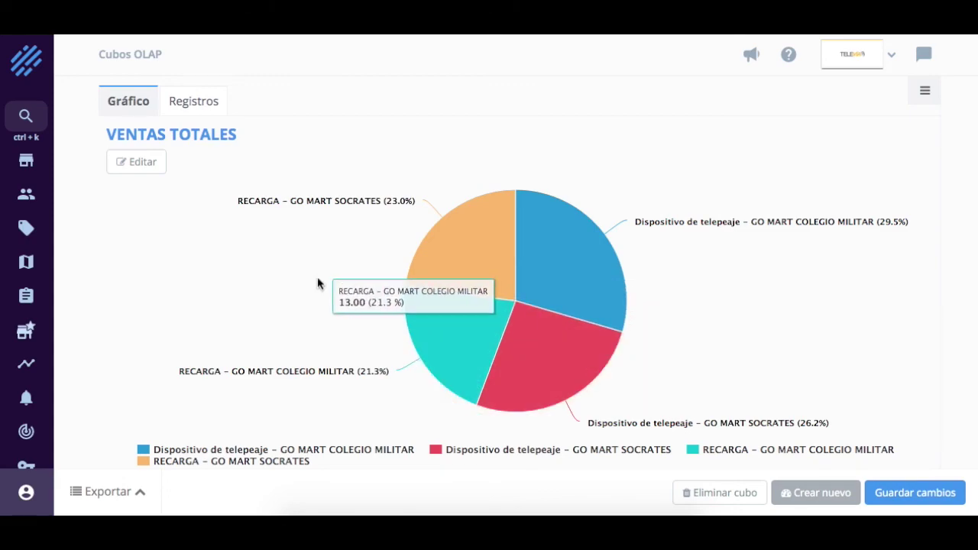
Step: Load the saved VENTAS TOTALES configuration of the VENTAS TELEVIA form from the list of OLAP charts
scroll(318, 283, "up", 3)
scroll(317, 283, "up", 4)
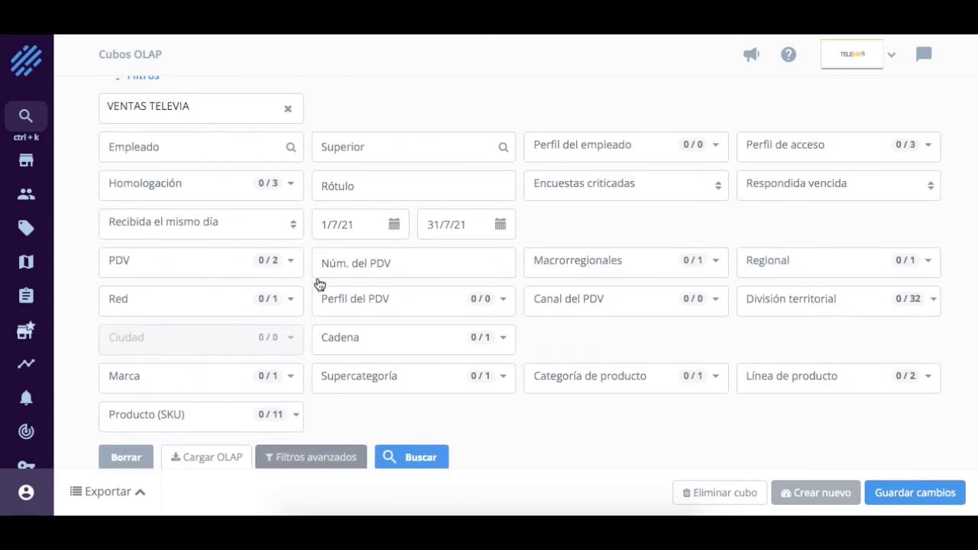
scroll(320, 284, "down", 4)
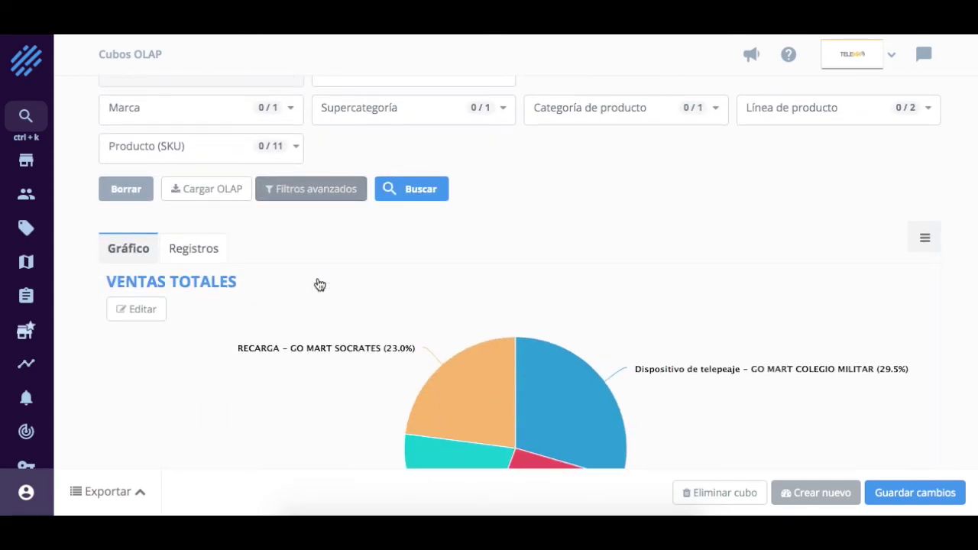
scroll(320, 285, "up", 2)
scroll(320, 284, "down", 1)
left_click(227, 327)
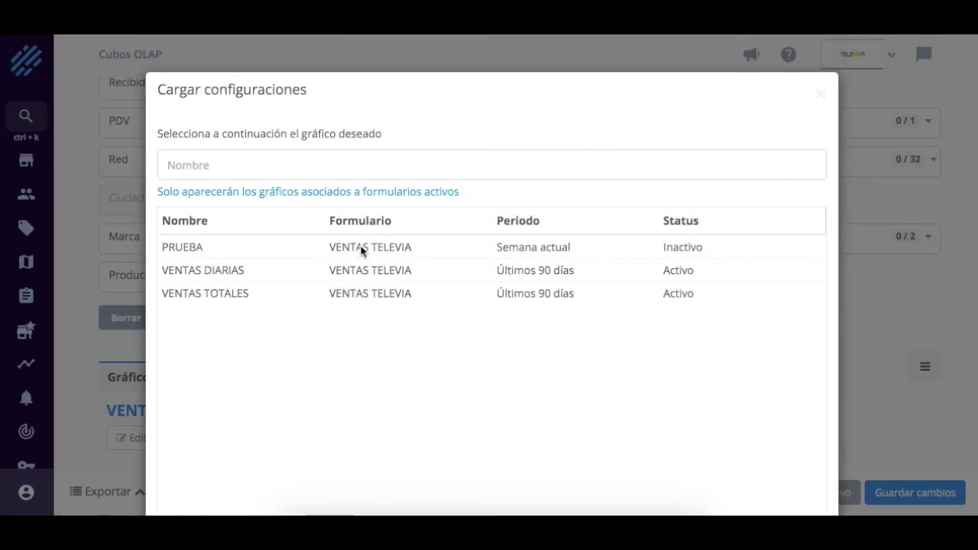
left_click(383, 293)
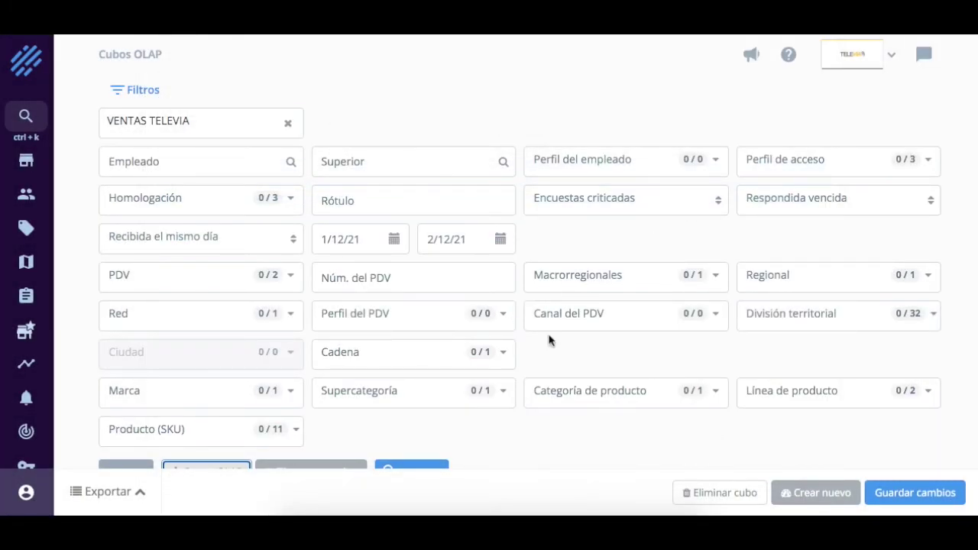
scroll(439, 428, "down", 5)
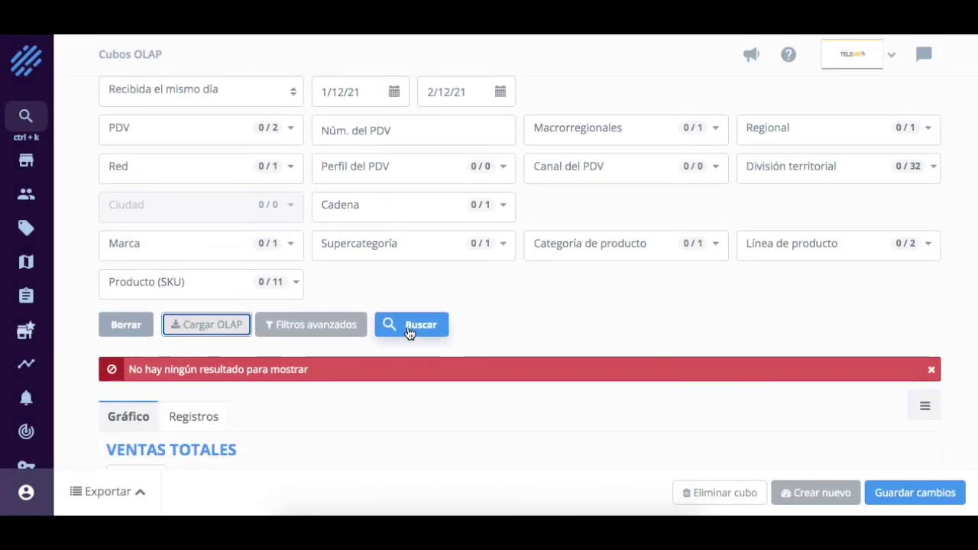
scroll(520, 383, "down", 5)
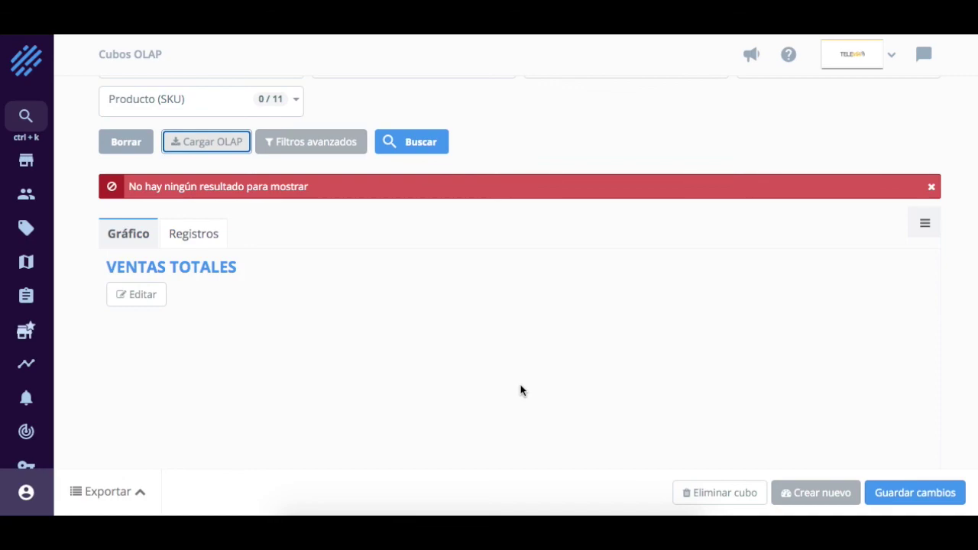
scroll(520, 391, "up", 2)
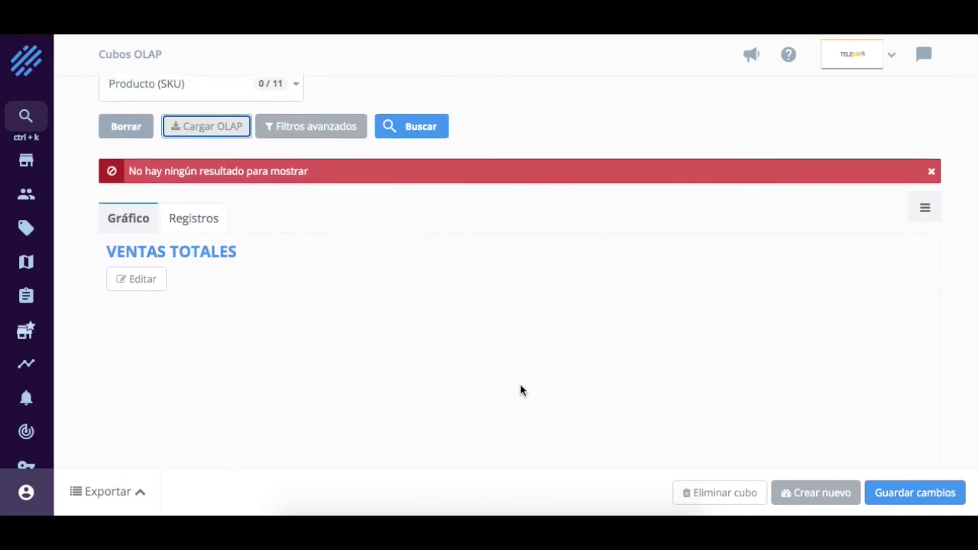